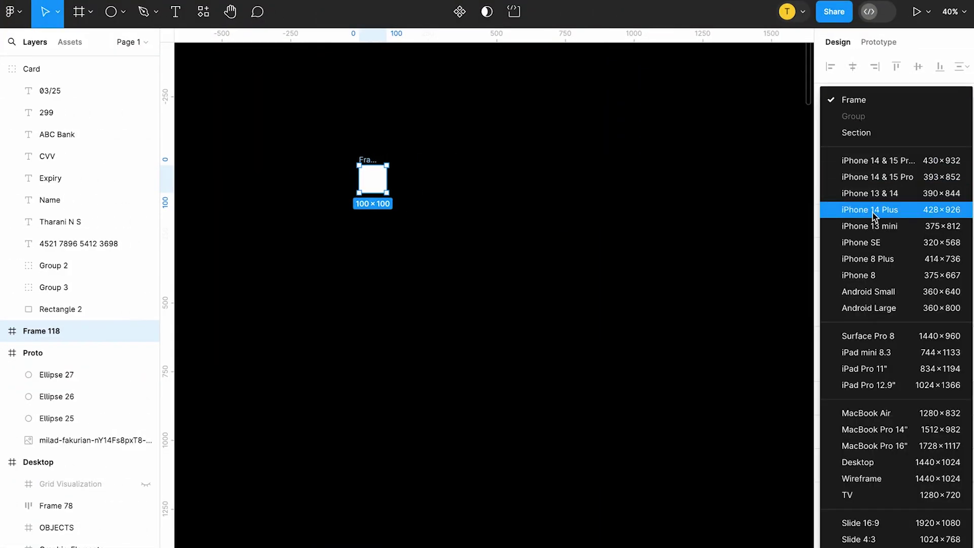
Size the frame to the iPhone 13 & 14 preset, 390×844
{"action": "left_click", "coordinate": [875, 195]}
{"action": "scroll", "coordinate": [419, 261], "scroll_direction": "up", "scroll_amount": 5}
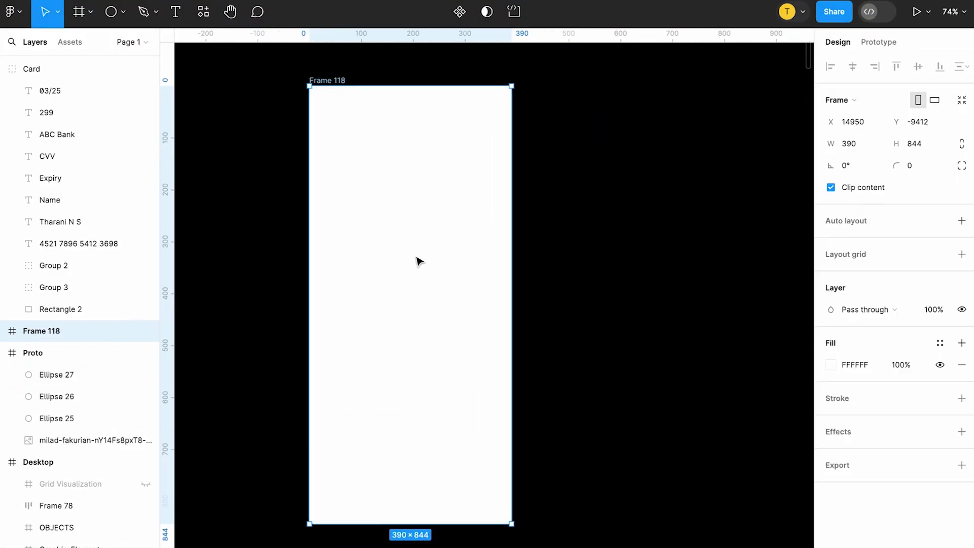
{"action": "scroll", "coordinate": [417, 261], "scroll_direction": "left", "scroll_amount": 3}
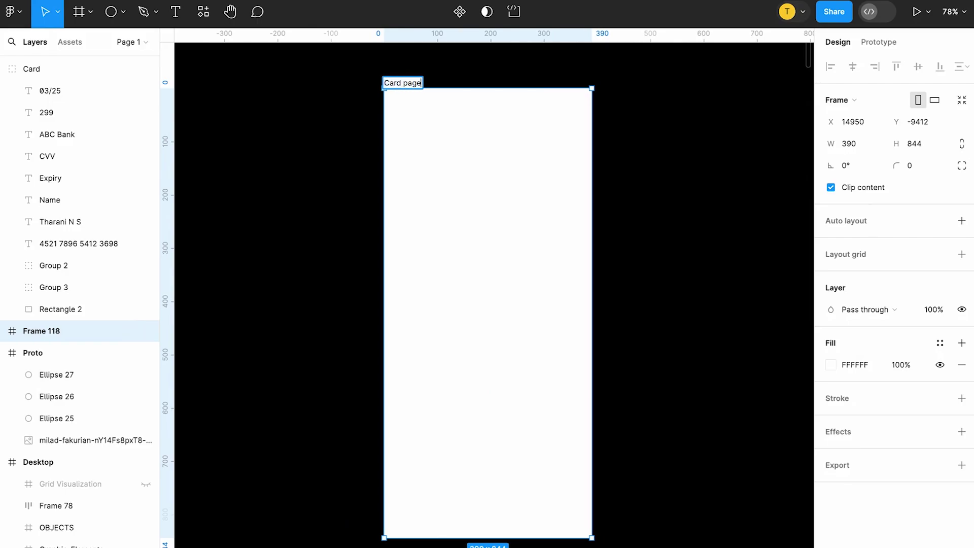
Replace the frame's white fill with a deep dark blue
{"action": "left_click", "coordinate": [833, 363]}
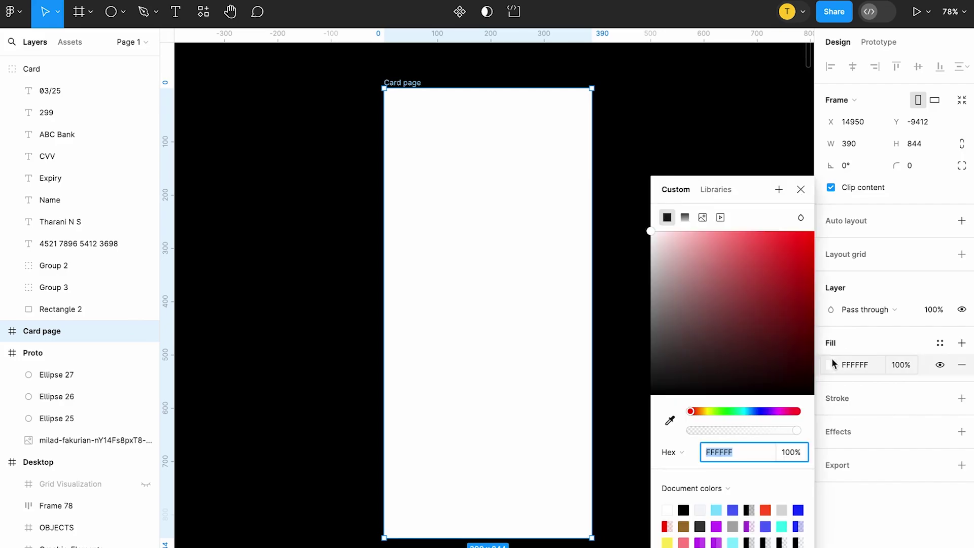
{"action": "left_click", "coordinate": [680, 381]}
{"action": "left_click_drag", "start_coordinate": [647, 379], "coordinate": [651, 325]}
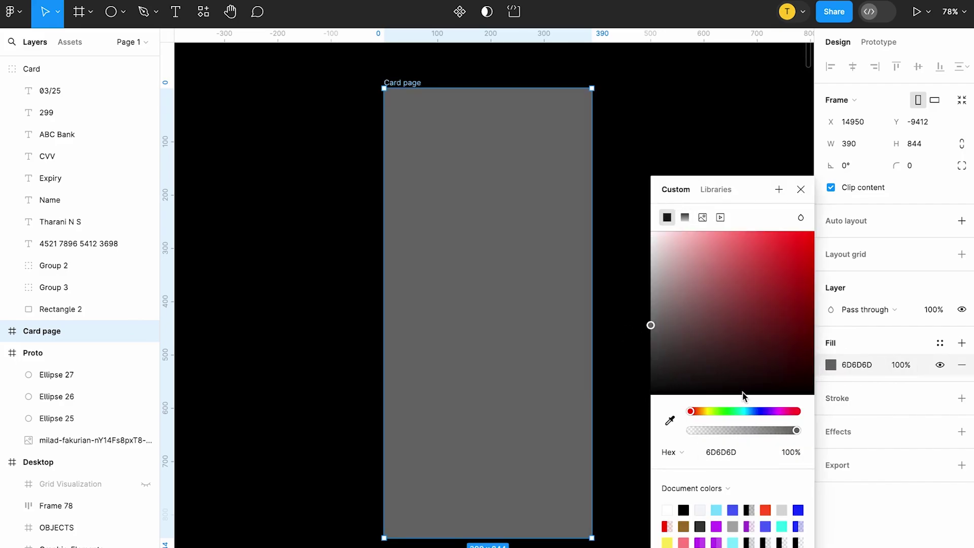
{"action": "left_click", "coordinate": [765, 415]}
{"action": "left_click_drag", "start_coordinate": [787, 300], "coordinate": [847, 332]}
Locate and select the purple planet and starfield image on the canvas
{"action": "left_click", "coordinate": [687, 106]}
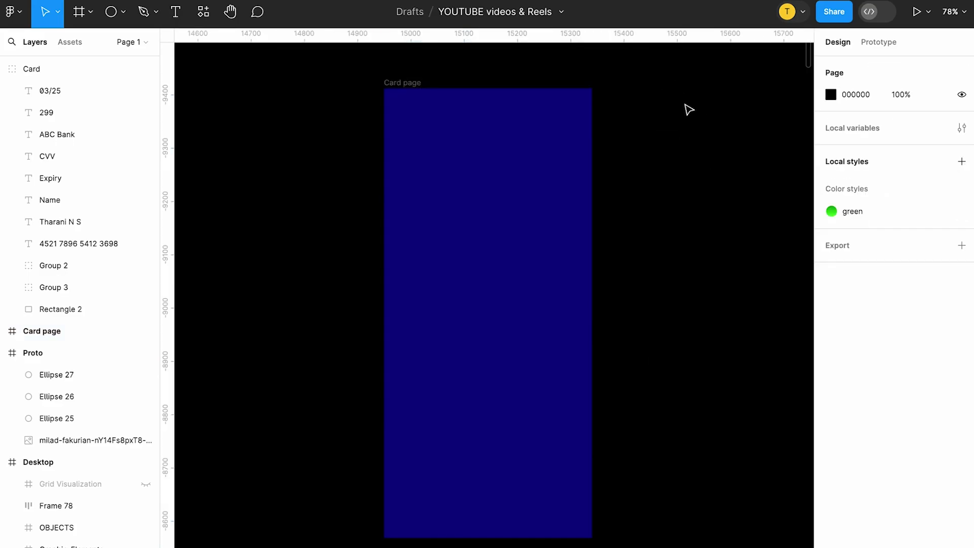
{"action": "scroll", "coordinate": [687, 107], "scroll_direction": "down", "scroll_amount": 3}
{"action": "scroll", "coordinate": [689, 110], "scroll_direction": "right", "scroll_amount": 8}
{"action": "scroll", "coordinate": [689, 110], "scroll_direction": "up", "scroll_amount": 5}
{"action": "scroll", "coordinate": [689, 109], "scroll_direction": "down", "scroll_amount": 5}
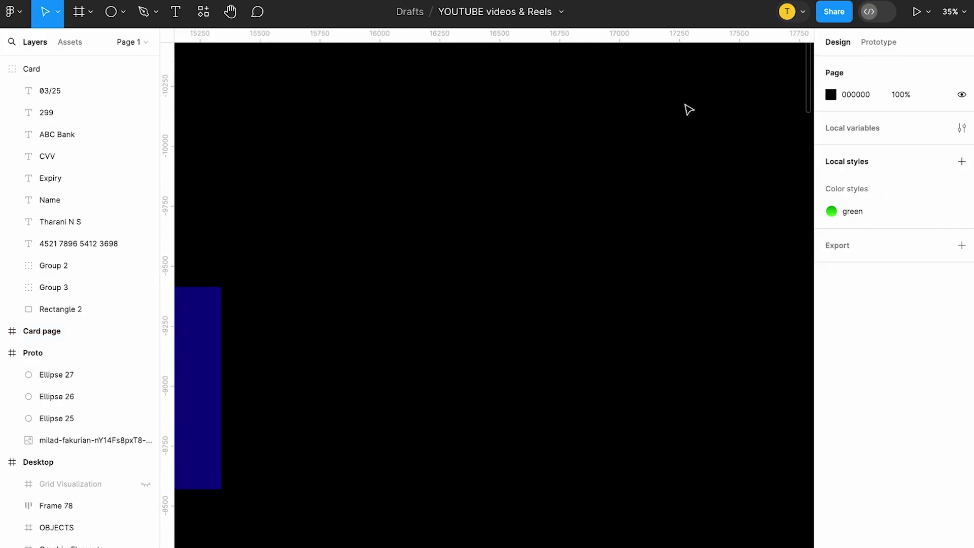
{"action": "scroll", "coordinate": [687, 106], "scroll_direction": "down", "scroll_amount": 2}
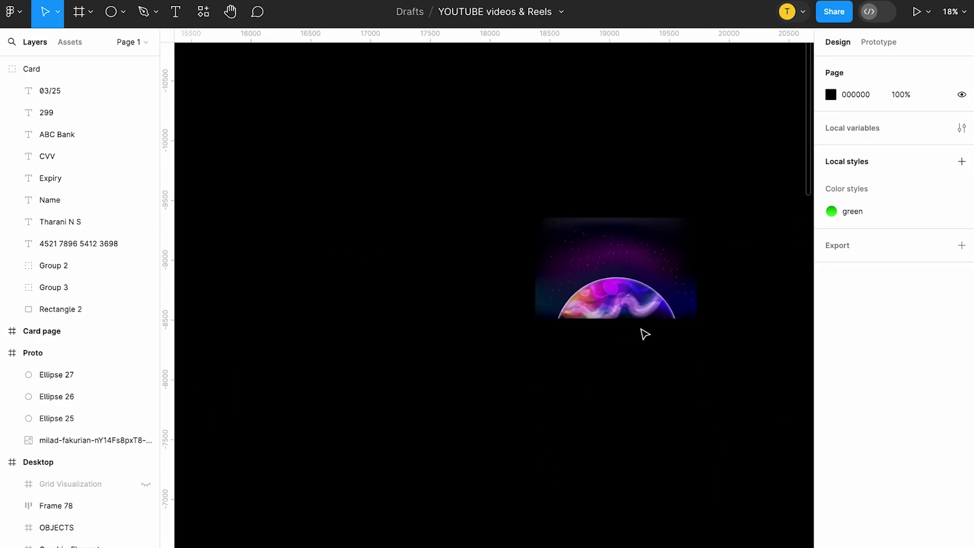
{"action": "left_click", "coordinate": [644, 332]}
{"action": "scroll", "coordinate": [626, 244], "scroll_direction": "up", "scroll_amount": 3}
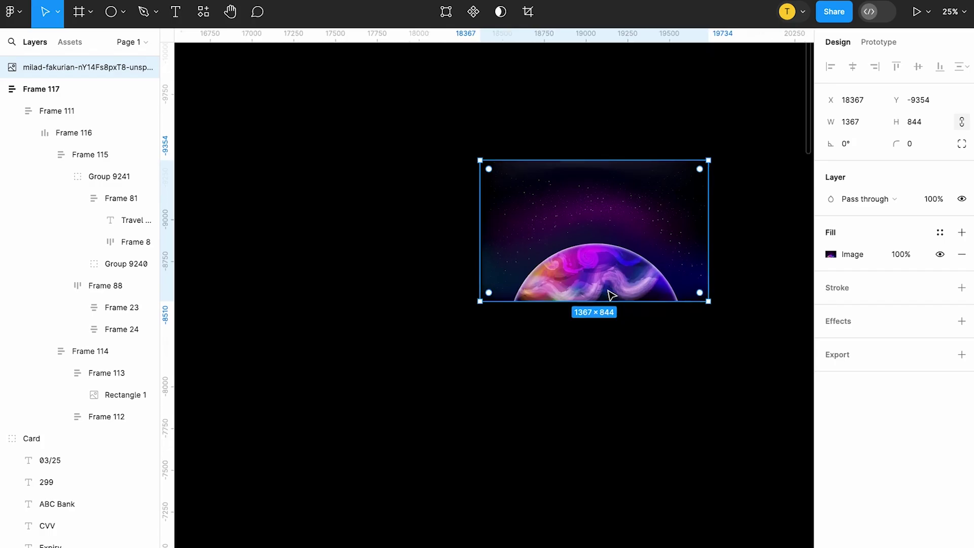
Paste the planet image into the Card page frame as its background
{"action": "scroll", "coordinate": [611, 294], "scroll_direction": "left", "scroll_amount": 10}
{"action": "scroll", "coordinate": [578, 211], "scroll_direction": "up", "scroll_amount": 3}
{"action": "scroll", "coordinate": [581, 211], "scroll_direction": "up", "scroll_amount": 3}
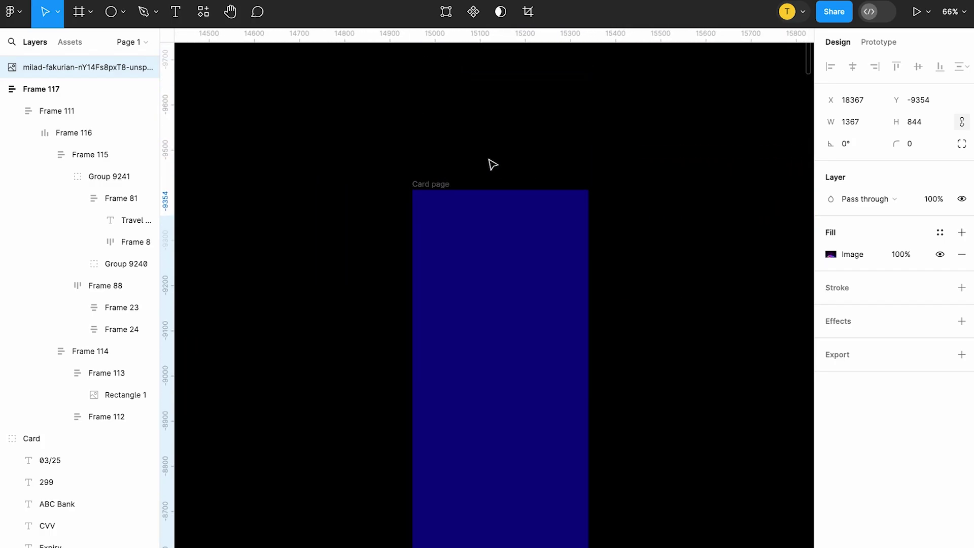
{"action": "left_click", "coordinate": [436, 186]}
{"action": "key", "text": "ctrl+v"}
{"action": "key", "text": "Escape"}
{"action": "scroll", "coordinate": [476, 274], "scroll_direction": "up", "scroll_amount": 3}
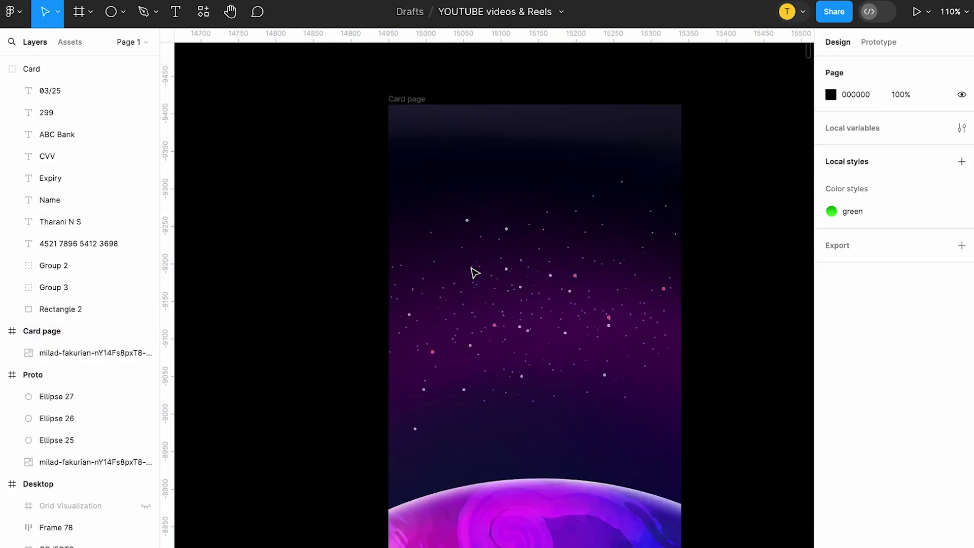
Draw a 166×166 circle in the upper part of Card page
{"action": "left_click", "coordinate": [116, 15]}
{"action": "left_click_drag", "start_coordinate": [465, 239], "coordinate": [590, 352]}
{"action": "left_click_drag", "start_coordinate": [543, 302], "coordinate": [529, 302]}
Fill the circle with a four-stop linear gradient: violet 7C4FFF, magenta, pale blue, white
{"action": "left_click", "coordinate": [831, 342]}
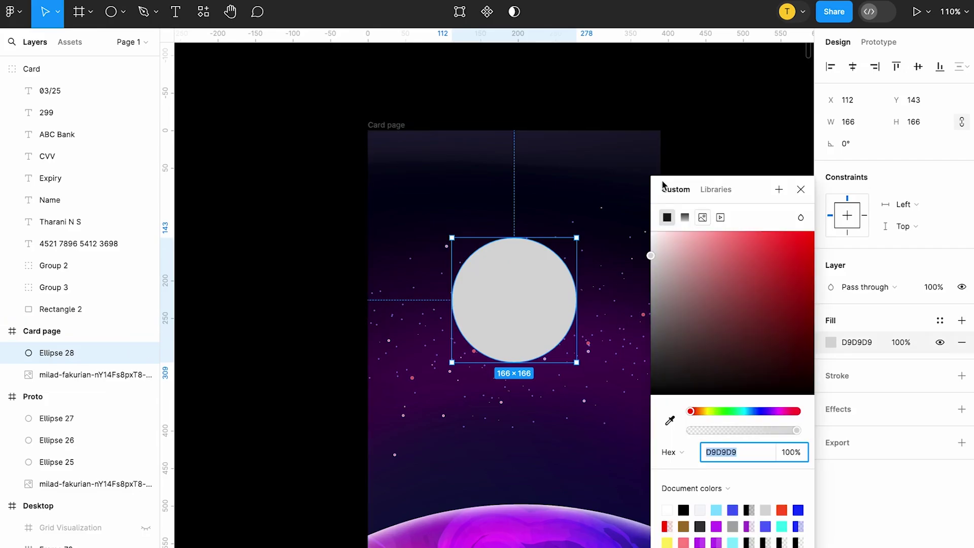
{"action": "left_click", "coordinate": [685, 217]}
{"action": "left_click", "coordinate": [708, 215]}
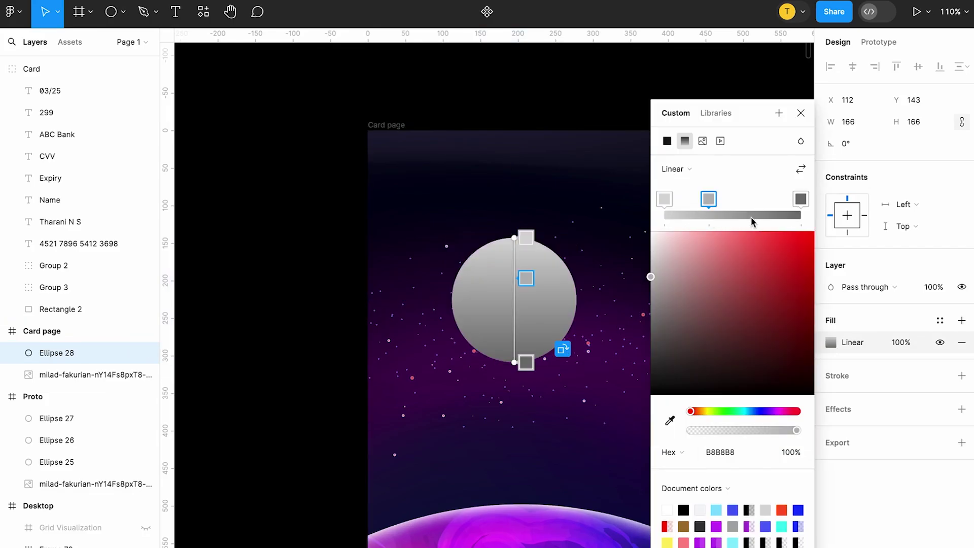
{"action": "left_click", "coordinate": [755, 411]}
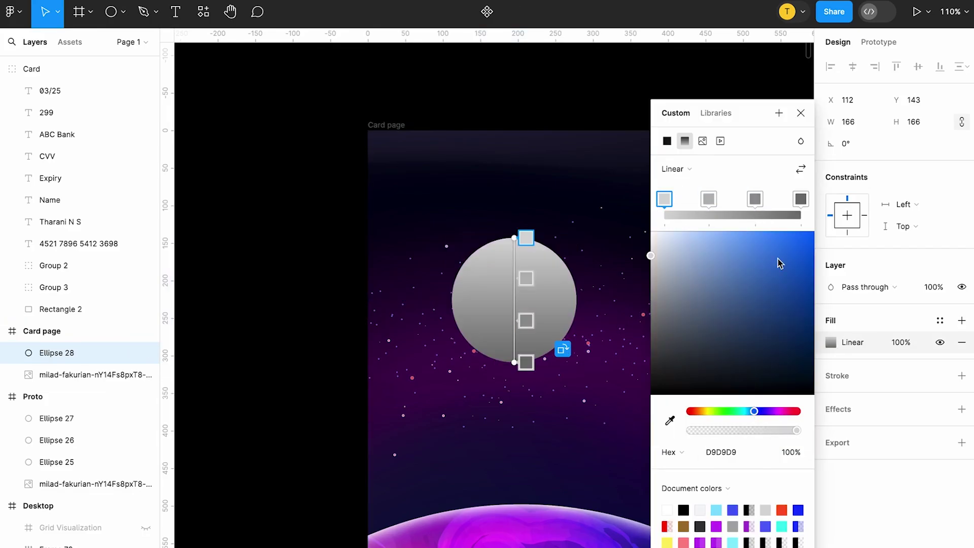
{"action": "left_click", "coordinate": [766, 411]}
{"action": "left_click", "coordinate": [764, 232]}
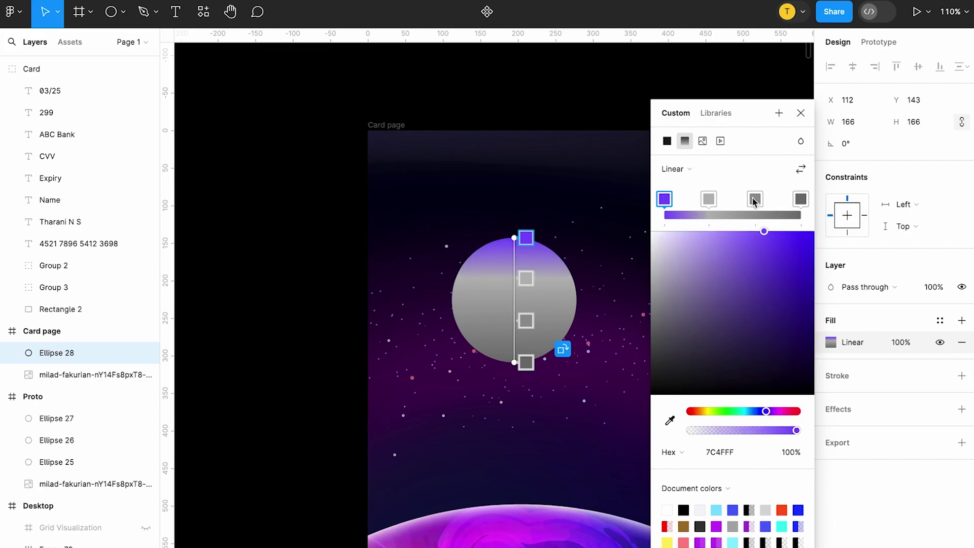
{"action": "left_click", "coordinate": [777, 411]}
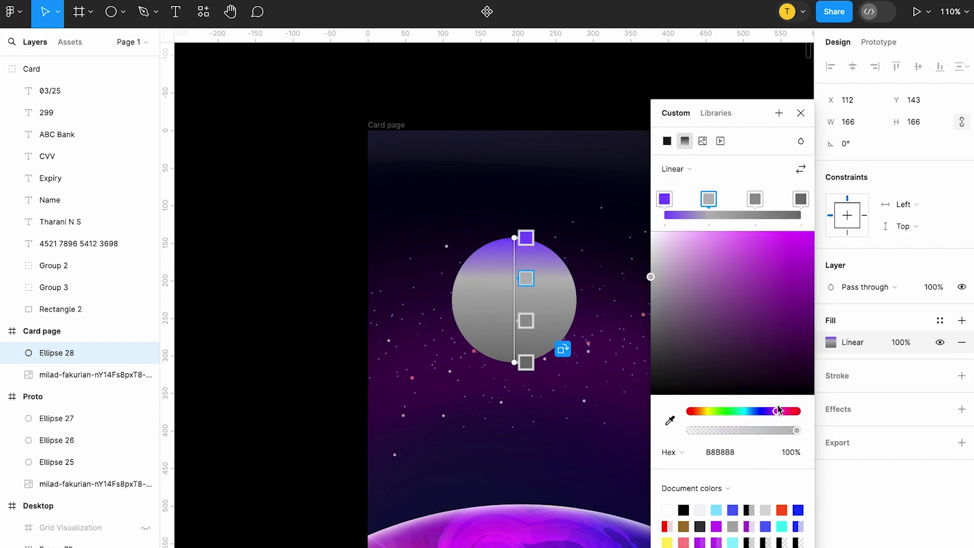
{"action": "left_click", "coordinate": [741, 231]}
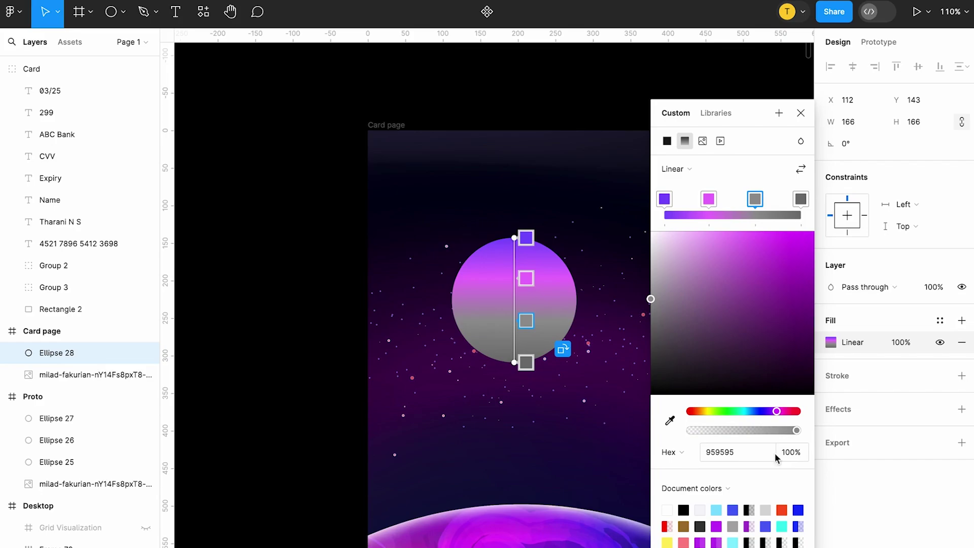
{"action": "left_click", "coordinate": [761, 411]}
{"action": "left_click", "coordinate": [769, 226]}
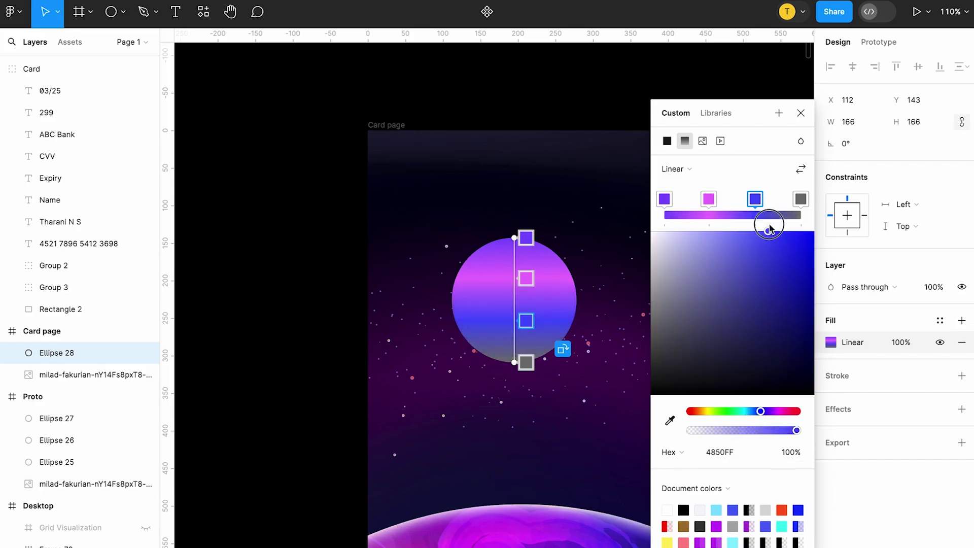
{"action": "left_click_drag", "start_coordinate": [761, 251], "coordinate": [723, 221]}
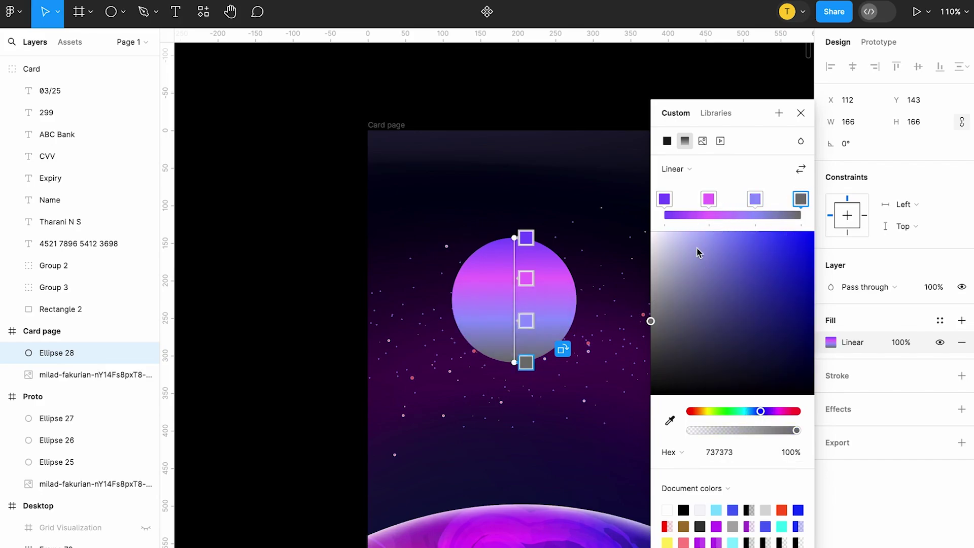
{"action": "left_click_drag", "start_coordinate": [674, 250], "coordinate": [646, 217]}
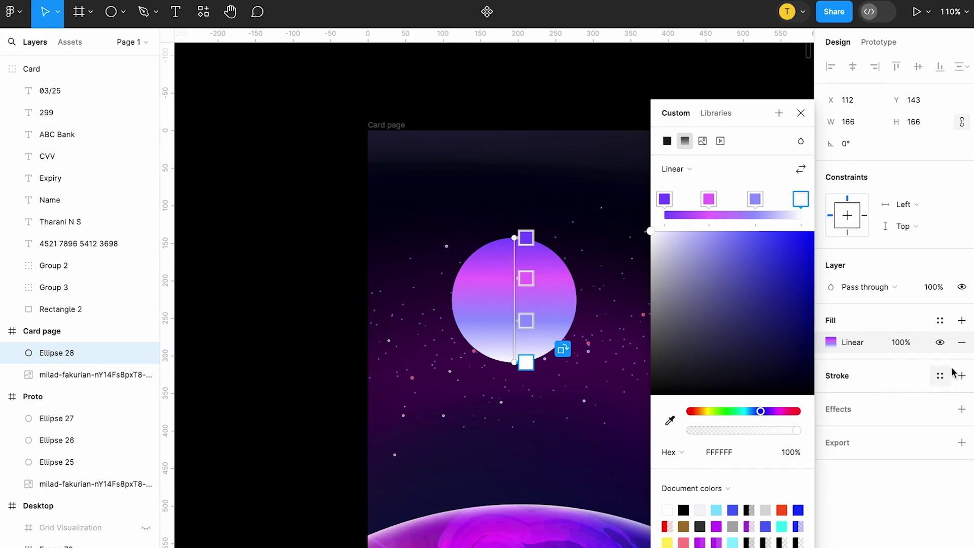
Add an inner shadow to Ellipse 28 with X offset 20 and Y offset 30
{"action": "left_click", "coordinate": [961, 409]}
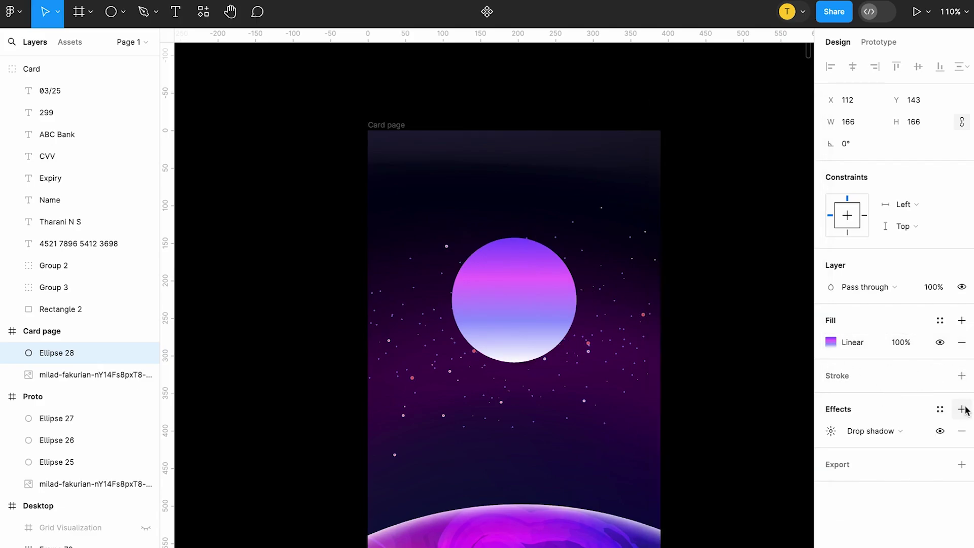
{"action": "left_click", "coordinate": [852, 438]}
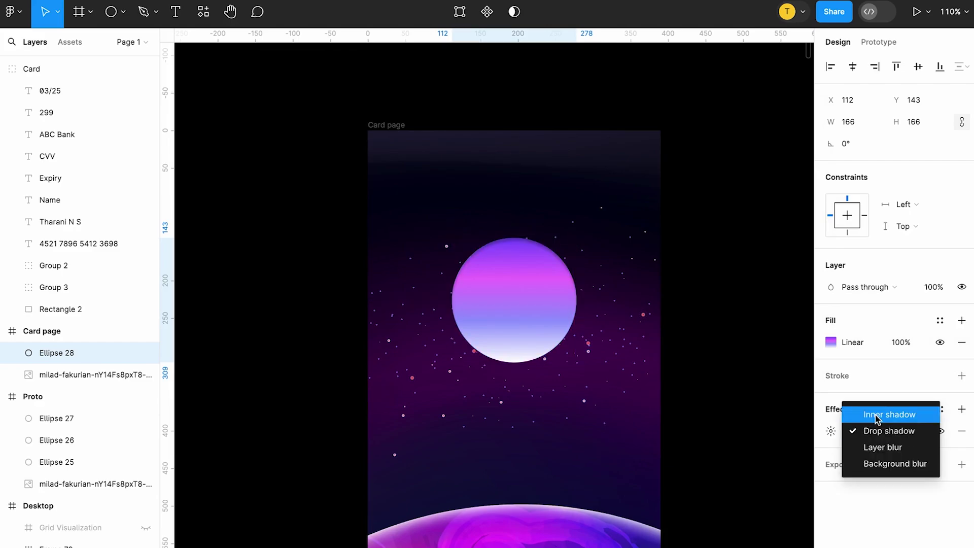
{"action": "left_click", "coordinate": [878, 415]}
{"action": "left_click", "coordinate": [830, 432]}
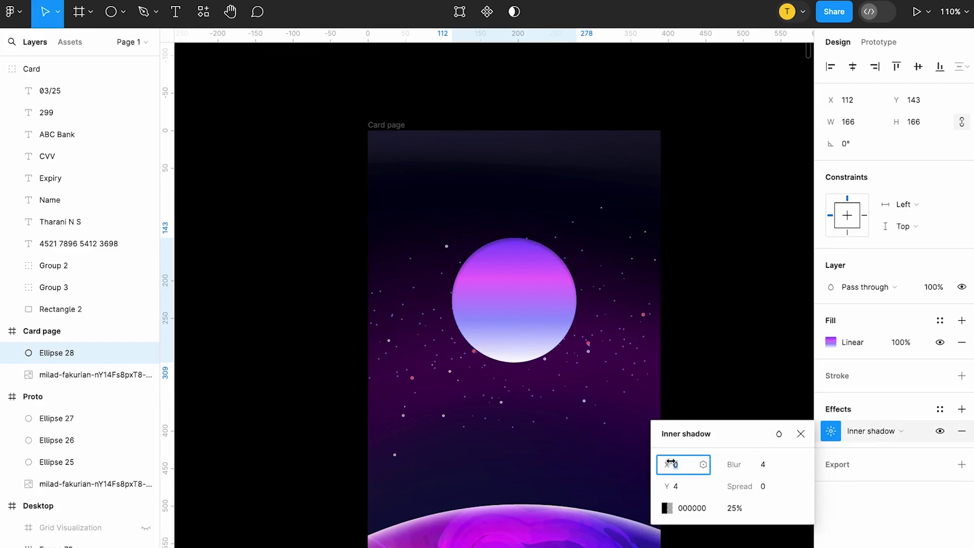
{"action": "left_click", "coordinate": [671, 462]}
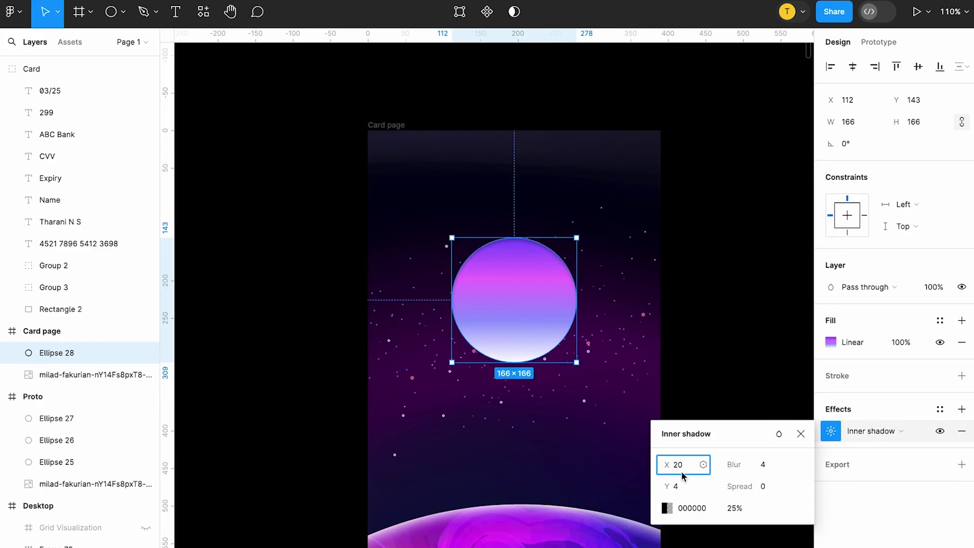
{"action": "left_click", "coordinate": [676, 487]}
{"action": "type", "text": "3"}
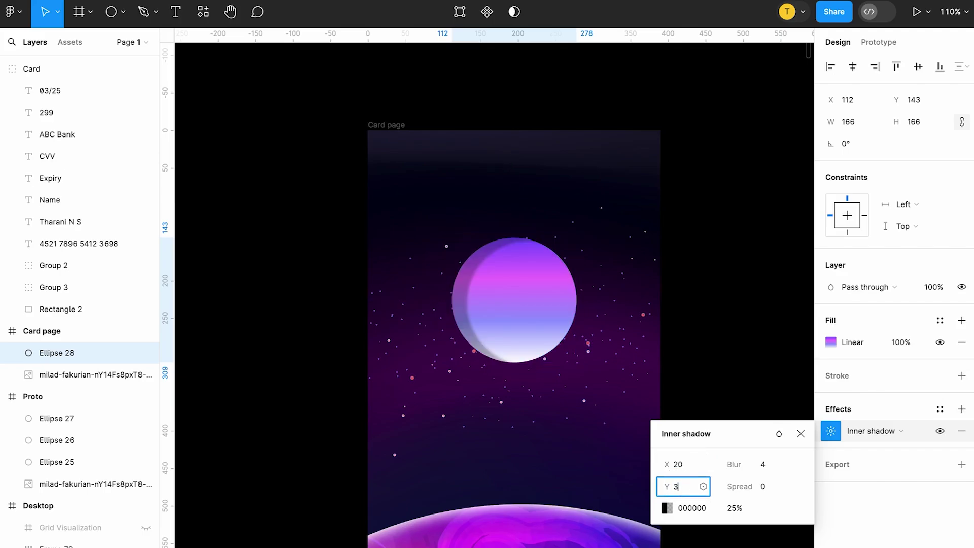
{"action": "type", "text": "0"}
Make the inner shadow white at 30% opacity, blur 30, spread 30
{"action": "left_click", "coordinate": [665, 508]}
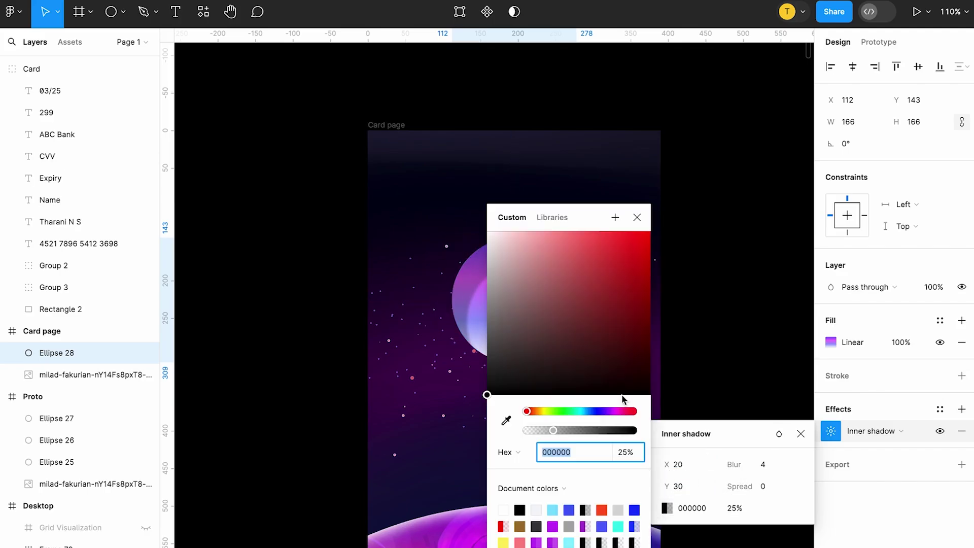
{"action": "left_click_drag", "start_coordinate": [514, 262], "coordinate": [402, 157]}
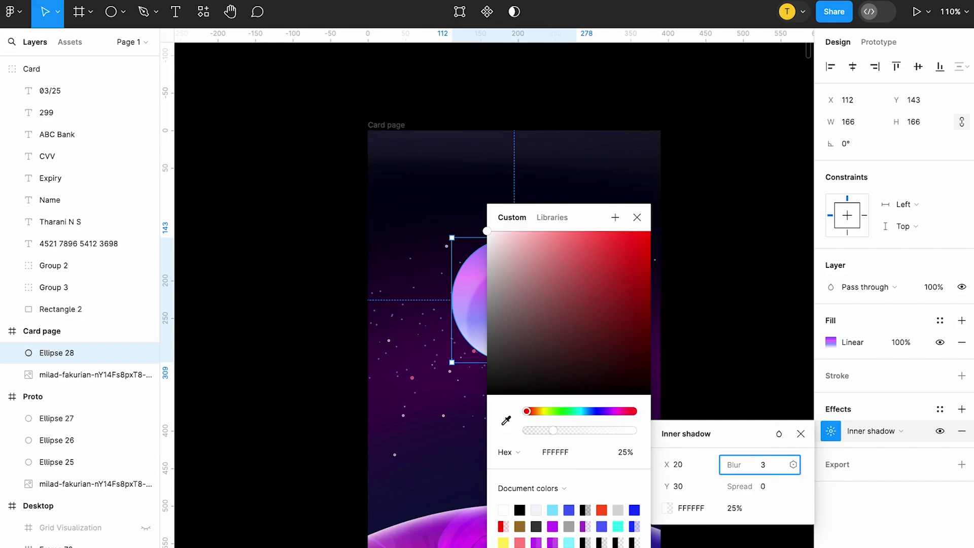
{"action": "left_click", "coordinate": [637, 219]}
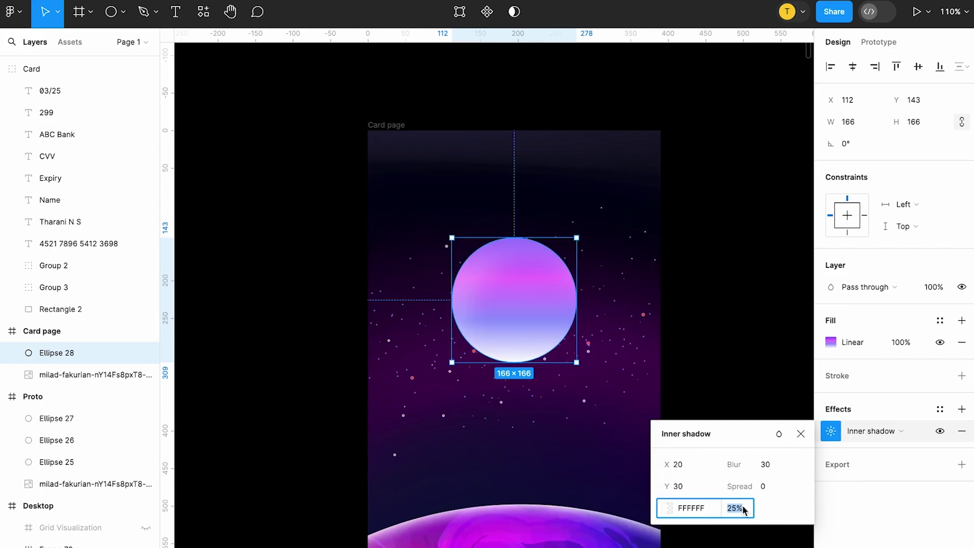
{"action": "type", "text": "0"}
{"action": "key", "text": "Return"}
{"action": "left_click", "coordinate": [763, 486]}
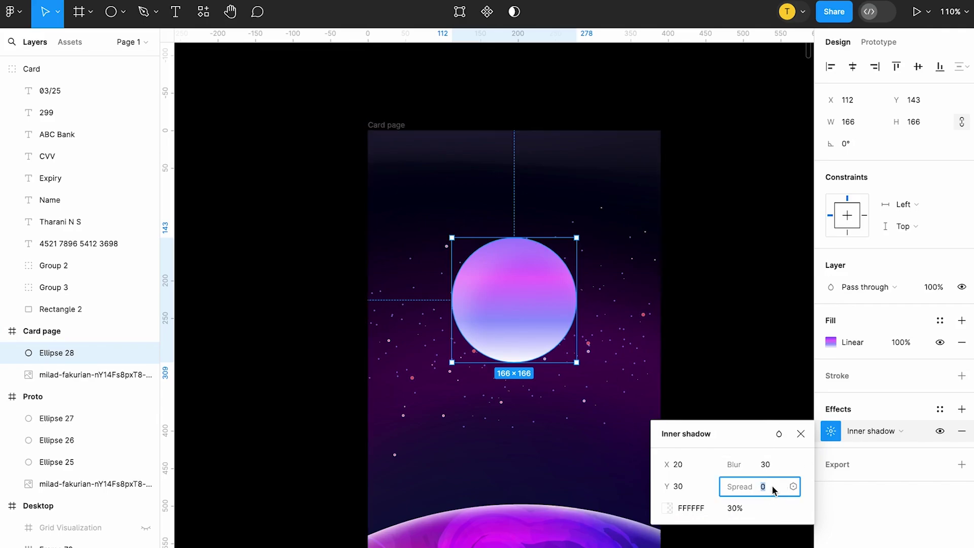
{"action": "type", "text": "30"}
{"action": "key", "text": "Return"}
Add two 121×121 copies of the sphere at its lower left and lower right
{"action": "left_click", "coordinate": [492, 295]}
{"action": "left_click_drag", "start_coordinate": [491, 296], "coordinate": [440, 358]}
{"action": "left_click_drag", "start_coordinate": [509, 410], "coordinate": [490, 392]}
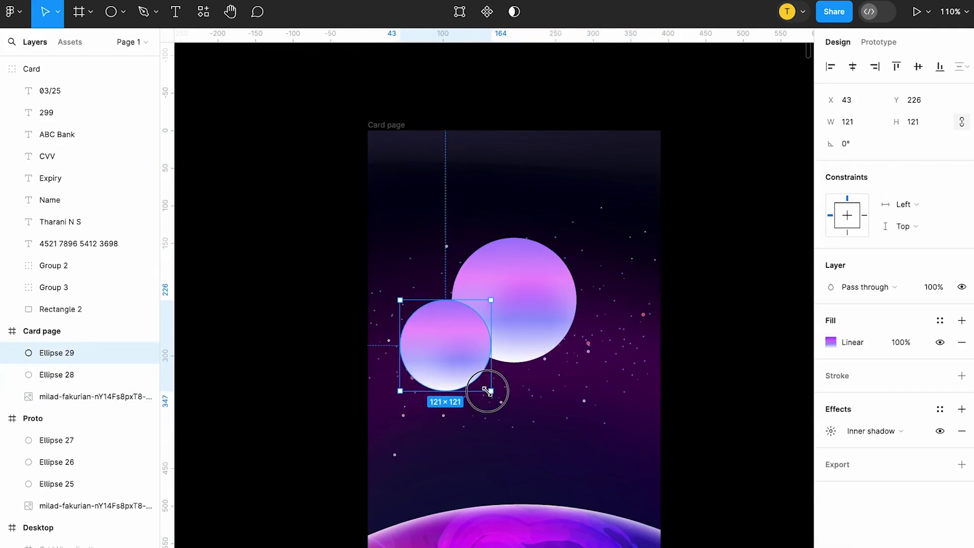
{"action": "key", "text": "ctrl+d"}
{"action": "left_click_drag", "start_coordinate": [446, 341], "coordinate": [489, 370]}
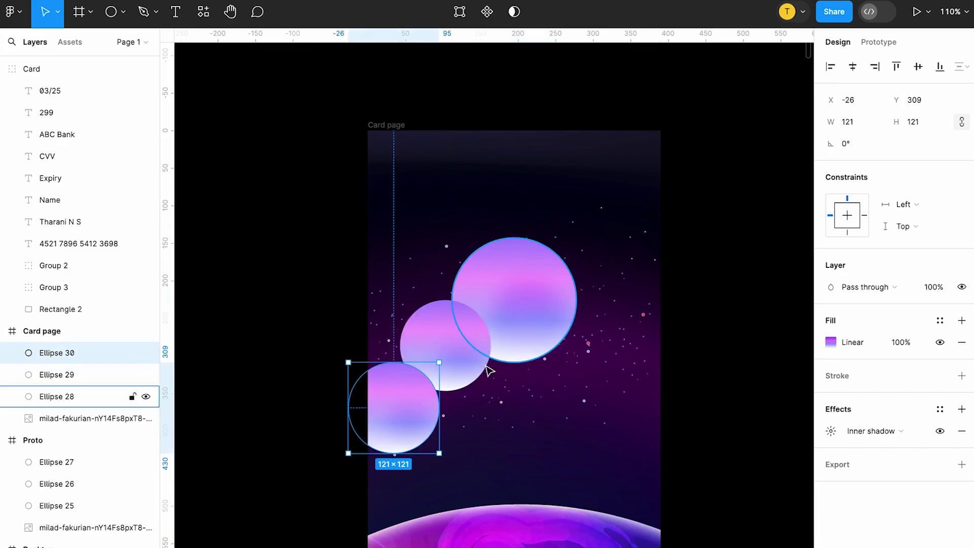
{"action": "left_click_drag", "start_coordinate": [412, 421], "coordinate": [624, 402]}
{"action": "left_click", "coordinate": [683, 393]}
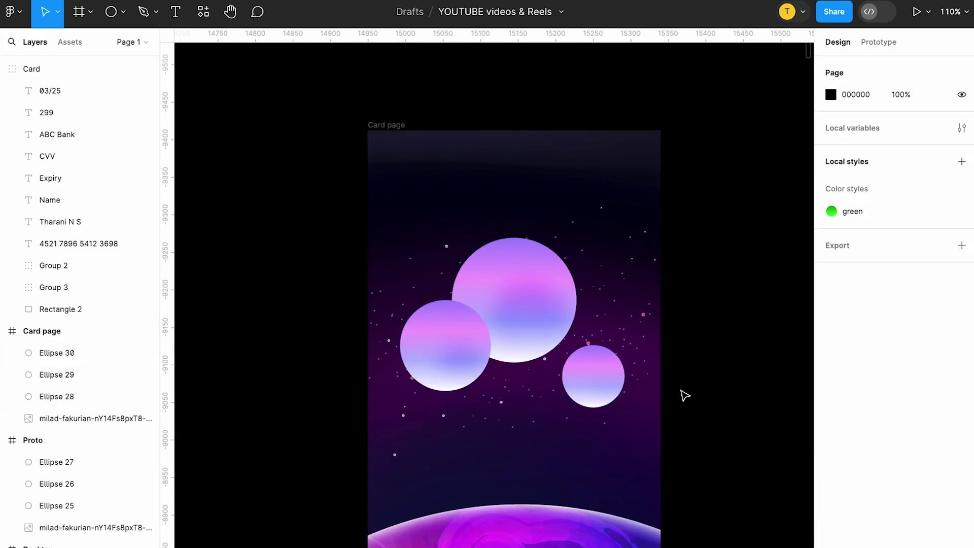
Find and select the bank card design elsewhere on the canvas
{"action": "scroll", "coordinate": [375, 332], "scroll_direction": "down", "scroll_amount": 5}
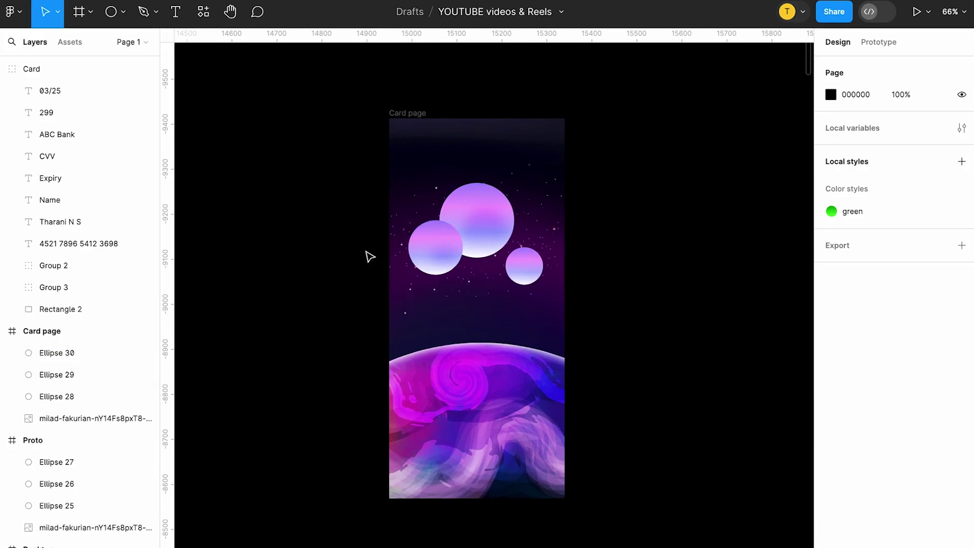
{"action": "scroll", "coordinate": [365, 254], "scroll_direction": "left", "scroll_amount": 10}
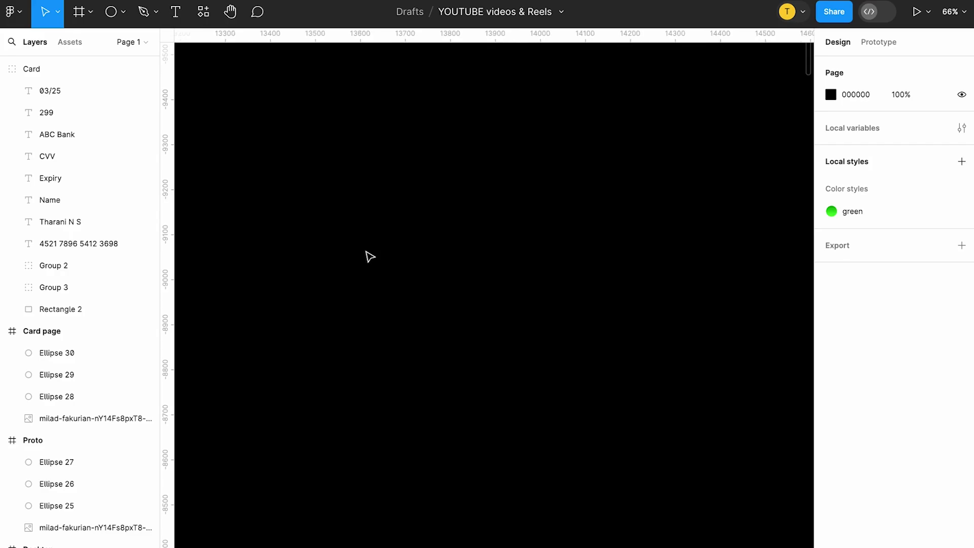
{"action": "scroll", "coordinate": [366, 254], "scroll_direction": "down", "scroll_amount": 4}
{"action": "left_click", "coordinate": [337, 490]}
{"action": "scroll", "coordinate": [333, 489], "scroll_direction": "right", "scroll_amount": 10}
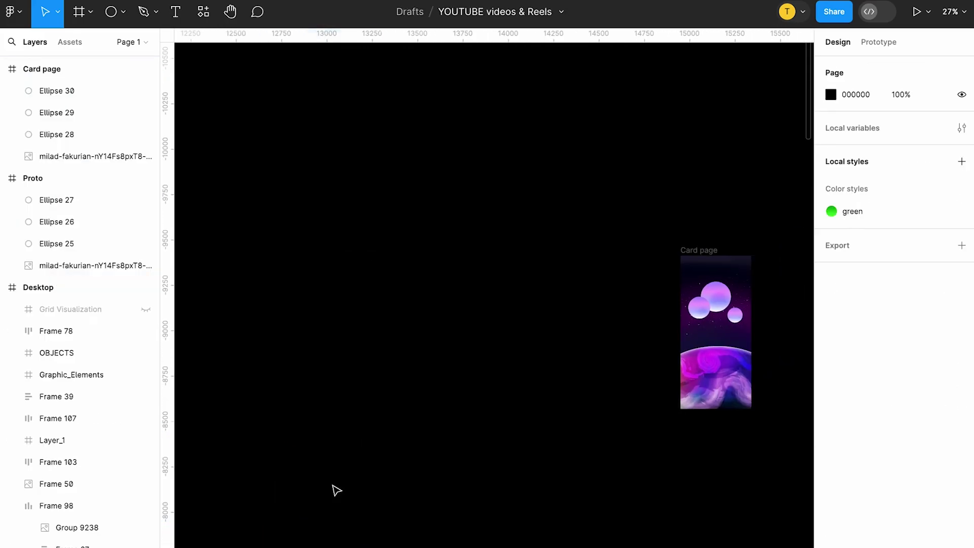
{"action": "scroll", "coordinate": [457, 429], "scroll_direction": "up", "scroll_amount": 5}
Paste the 330×286 card into Card page and move it to X 30, Y 254
{"action": "scroll", "coordinate": [459, 421], "scroll_direction": "down", "scroll_amount": 3}
{"action": "scroll", "coordinate": [498, 340], "scroll_direction": "up", "scroll_amount": 1}
{"action": "left_click", "coordinate": [492, 311]}
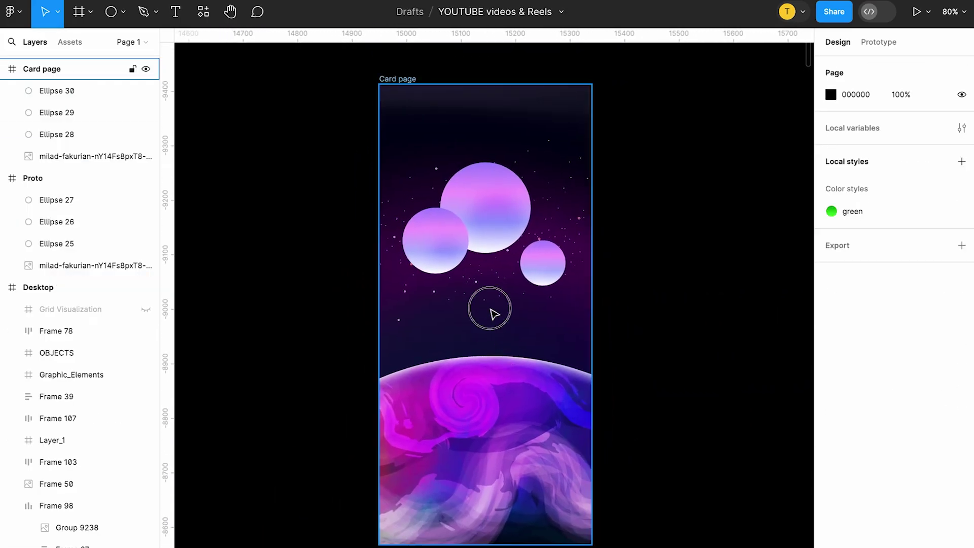
{"action": "key", "text": "ctrl+v"}
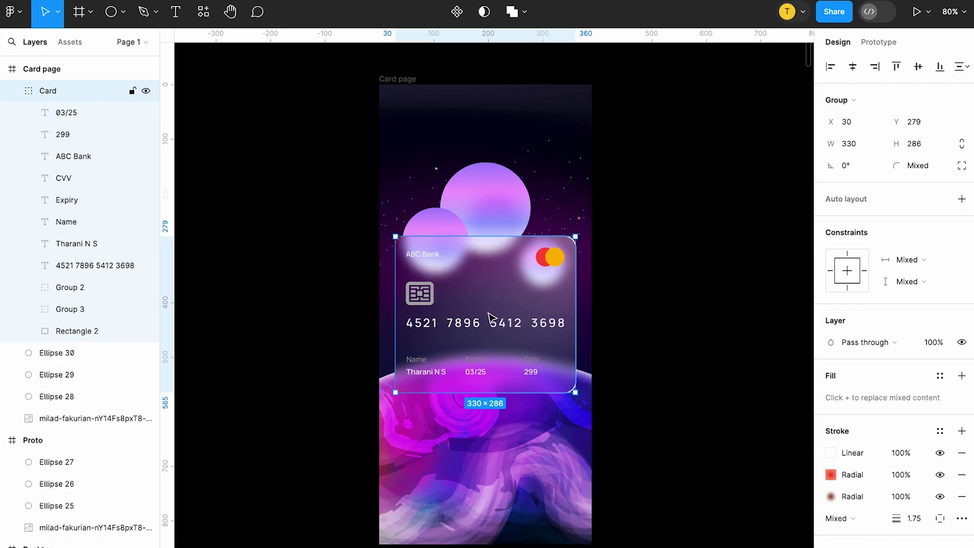
{"action": "left_click_drag", "start_coordinate": [491, 318], "coordinate": [490, 304]}
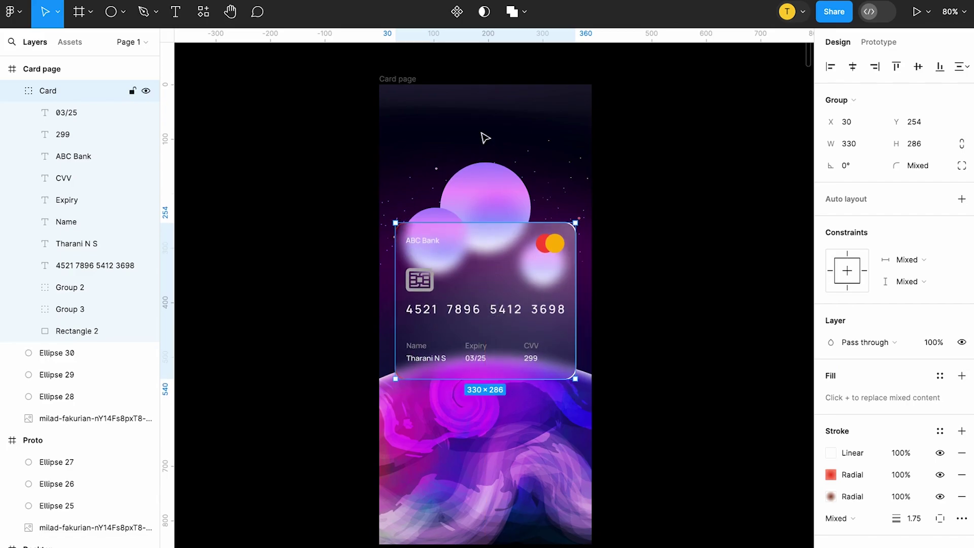
{"action": "left_click", "coordinate": [405, 81]}
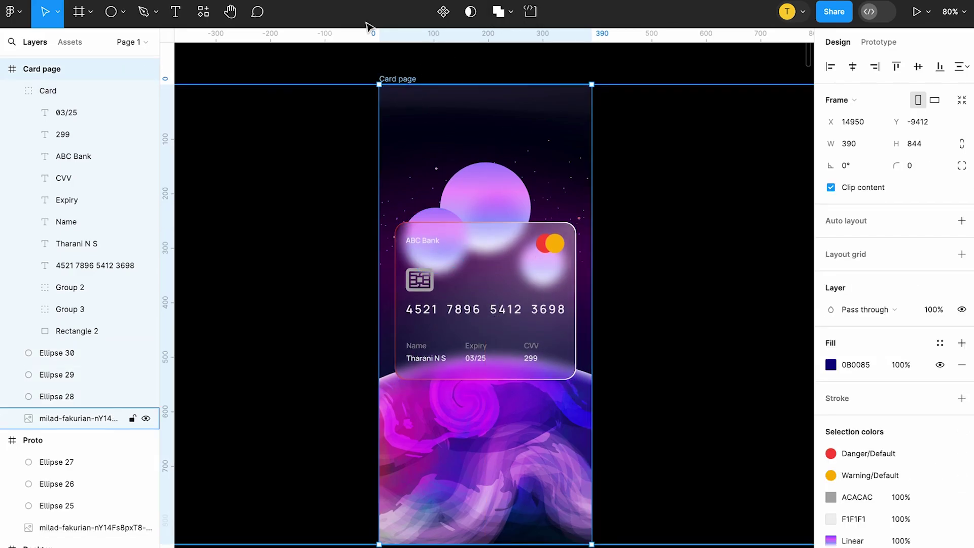
Export the Card page frame to ProtoPie with the ProtoPie plugin
{"action": "left_click", "coordinate": [335, 1]}
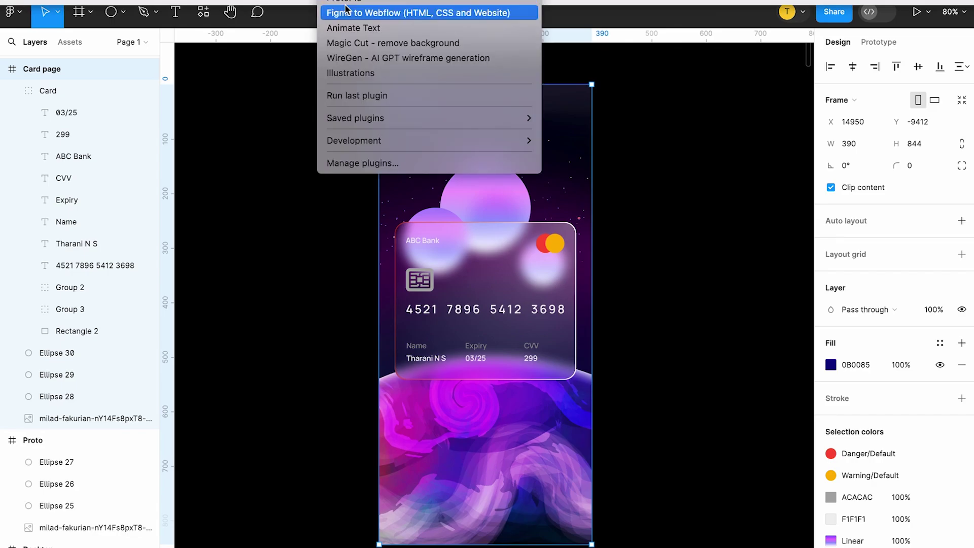
{"action": "left_click", "coordinate": [458, 287]}
{"action": "right_click", "coordinate": [458, 287]}
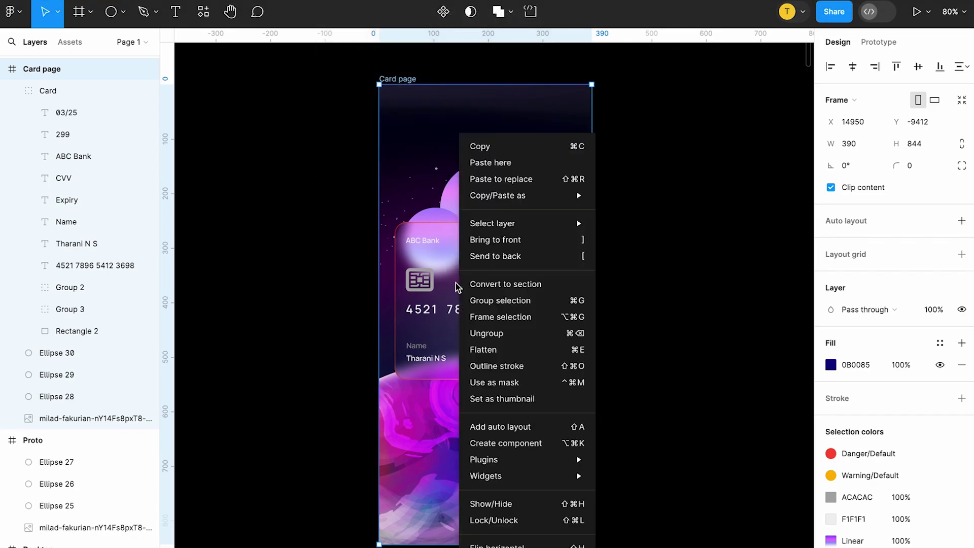
{"action": "left_click", "coordinate": [458, 287]}
{"action": "right_click", "coordinate": [458, 288]}
{"action": "left_click", "coordinate": [437, 108]}
{"action": "left_click", "coordinate": [518, 257]}
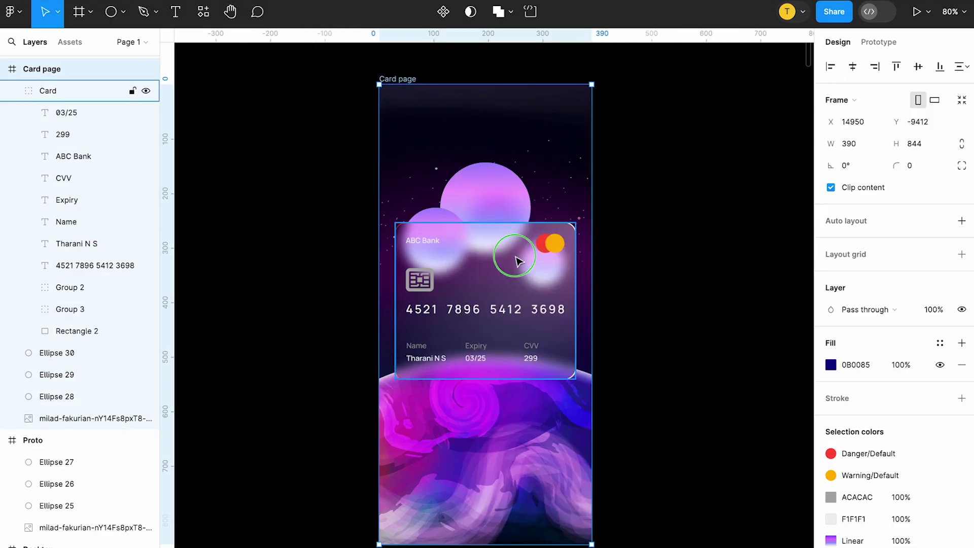
{"action": "right_click", "coordinate": [518, 257]}
{"action": "mouse_move", "coordinate": [584, 462]}
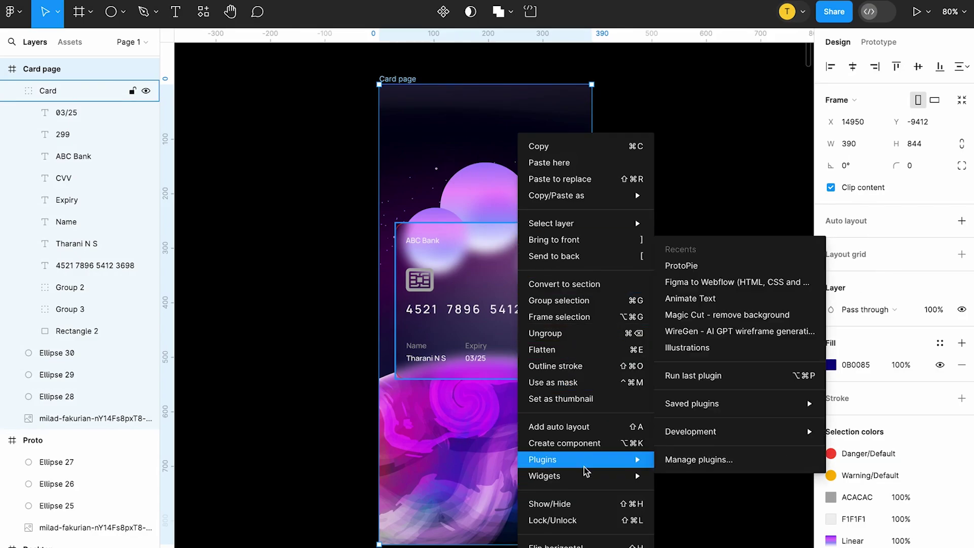
{"action": "left_click", "coordinate": [680, 269]}
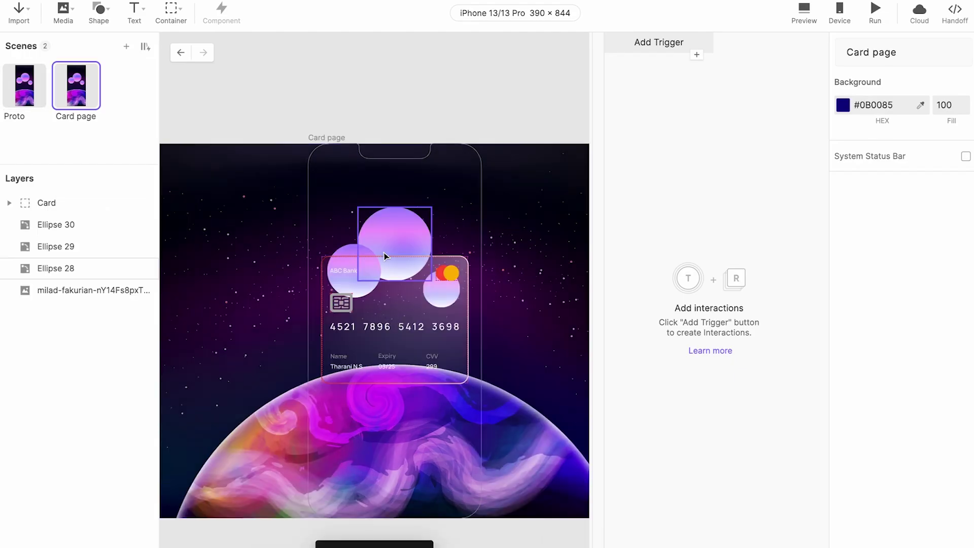
Draw a Background Blur shape covering the card
{"action": "scroll", "coordinate": [385, 254], "scroll_direction": "up", "scroll_amount": 3}
{"action": "scroll", "coordinate": [389, 224], "scroll_direction": "down", "scroll_amount": 2}
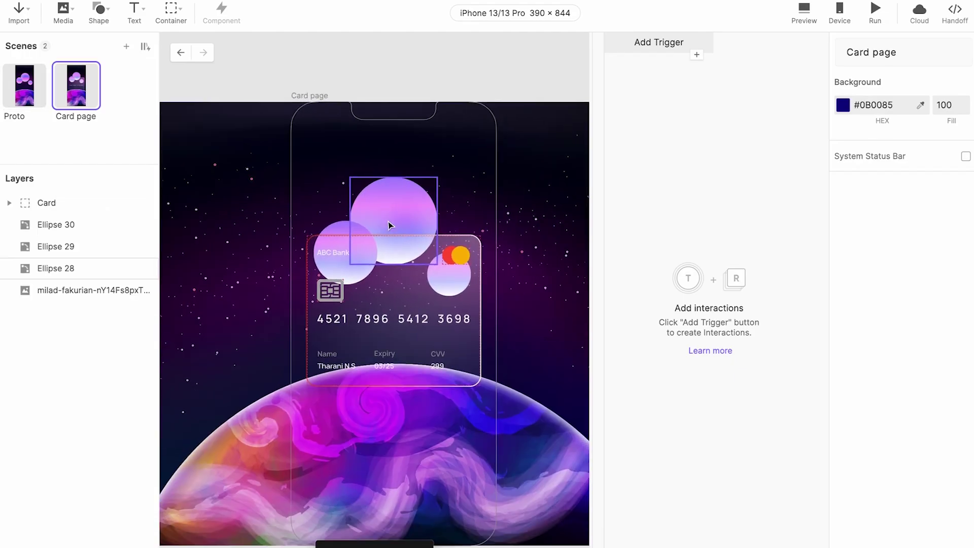
{"action": "left_click", "coordinate": [387, 330]}
{"action": "left_click", "coordinate": [107, 12]}
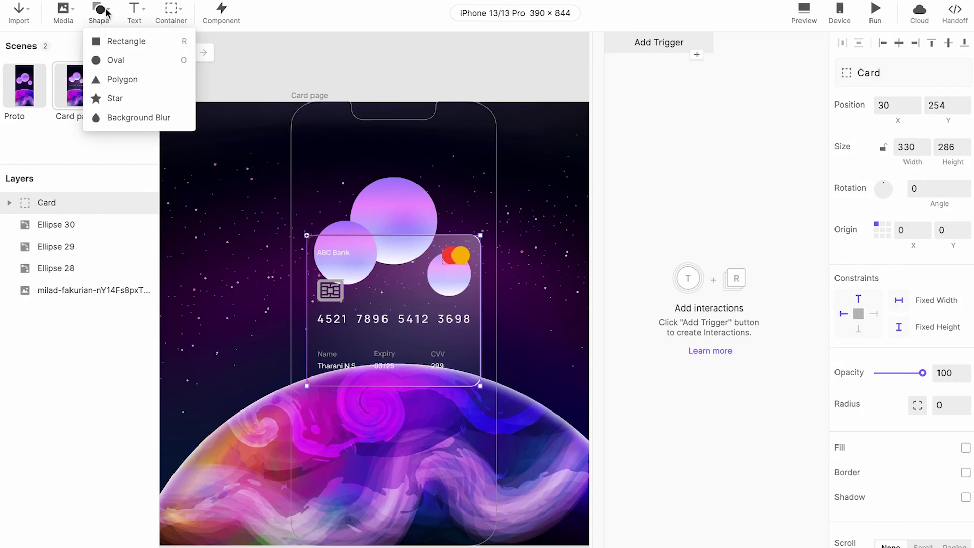
{"action": "left_click", "coordinate": [117, 118]}
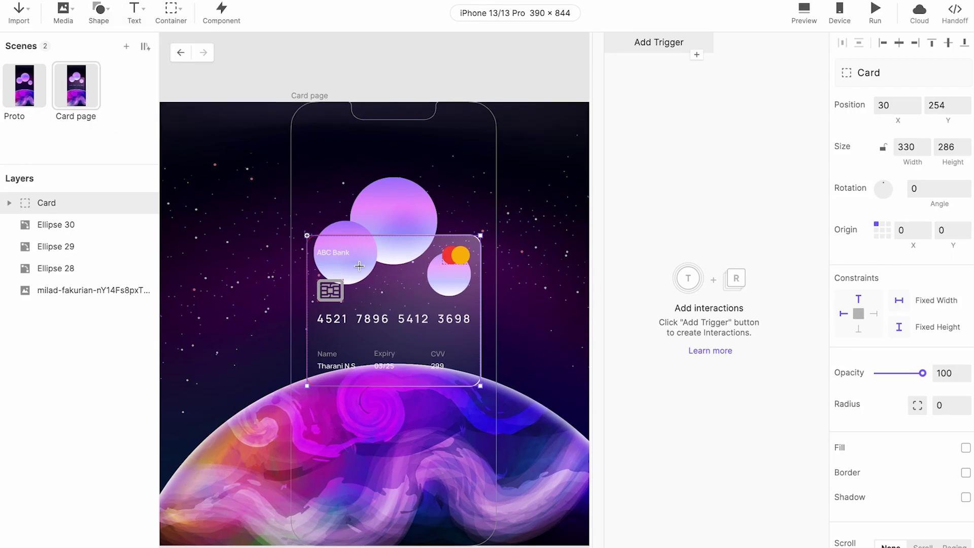
{"action": "left_click_drag", "start_coordinate": [306, 236], "coordinate": [464, 367]}
Place the blur layer inside the Card group, beneath the card content
{"action": "scroll", "coordinate": [481, 388], "scroll_direction": "up", "scroll_amount": 5}
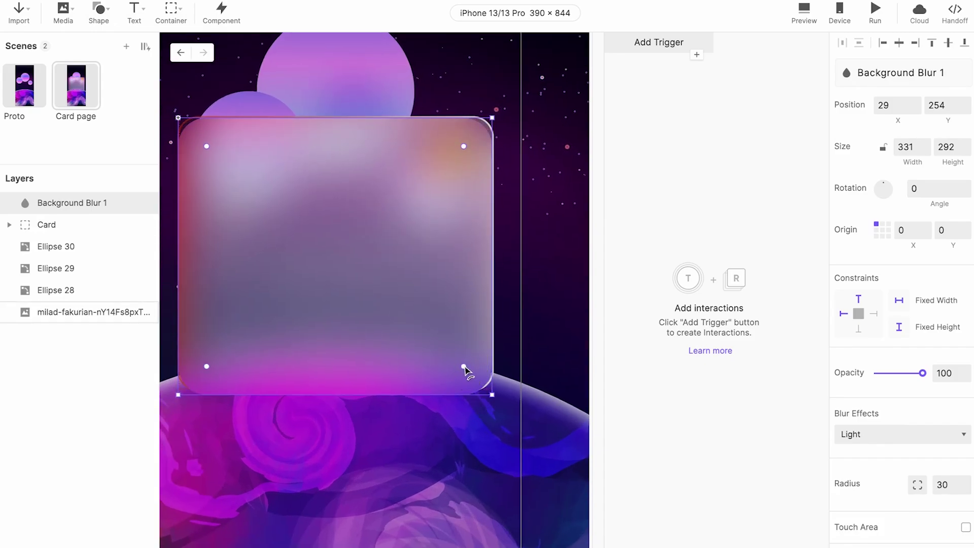
{"action": "left_click_drag", "start_coordinate": [71, 203], "coordinate": [83, 235]}
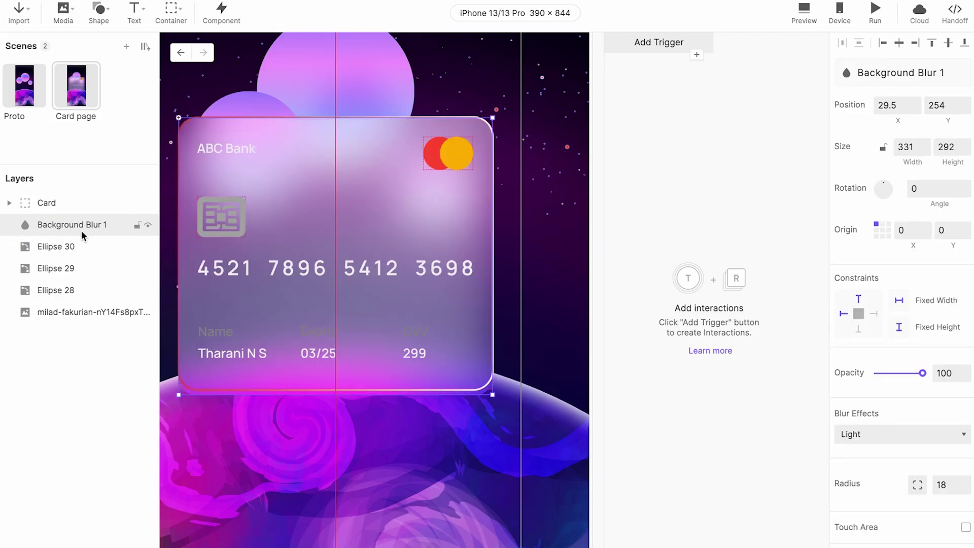
{"action": "left_click", "coordinate": [300, 282]}
{"action": "left_click_drag", "start_coordinate": [56, 465], "coordinate": [59, 442]}
{"action": "scroll", "coordinate": [427, 217], "scroll_direction": "down", "scroll_amount": 3}
{"action": "scroll", "coordinate": [426, 218], "scroll_direction": "down", "scroll_amount": 2}
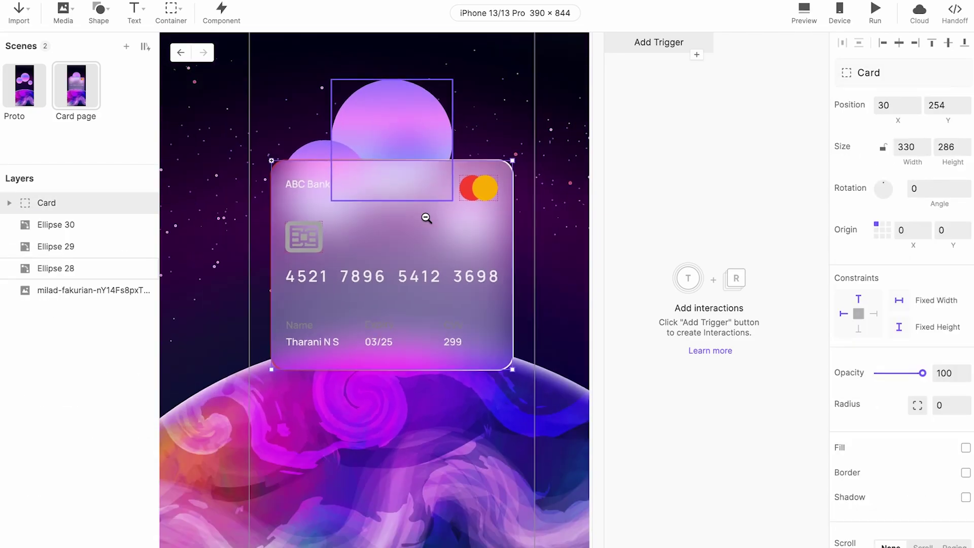
{"action": "left_click", "coordinate": [558, 112]}
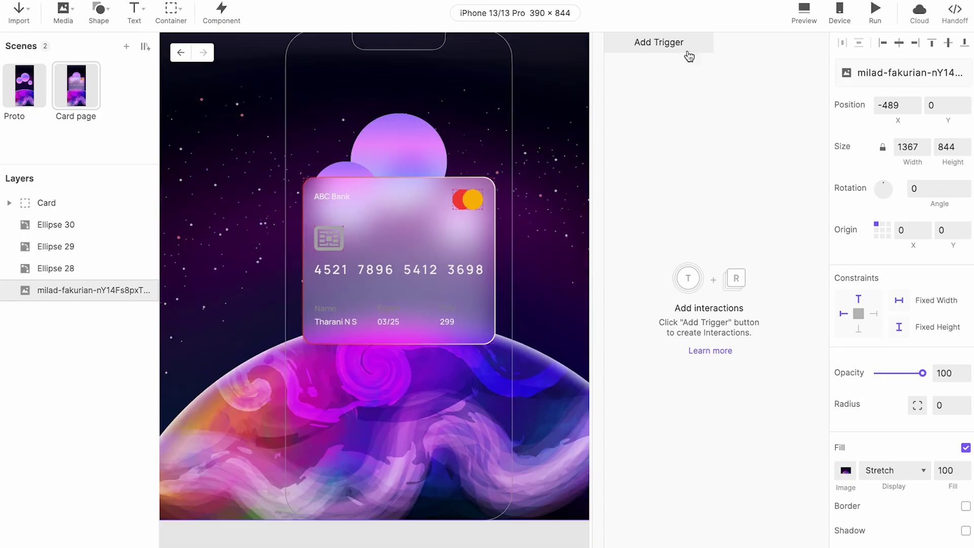
Add an X-axis Tilt trigger with a 3D Rotate response on Card
{"action": "left_click", "coordinate": [669, 47]}
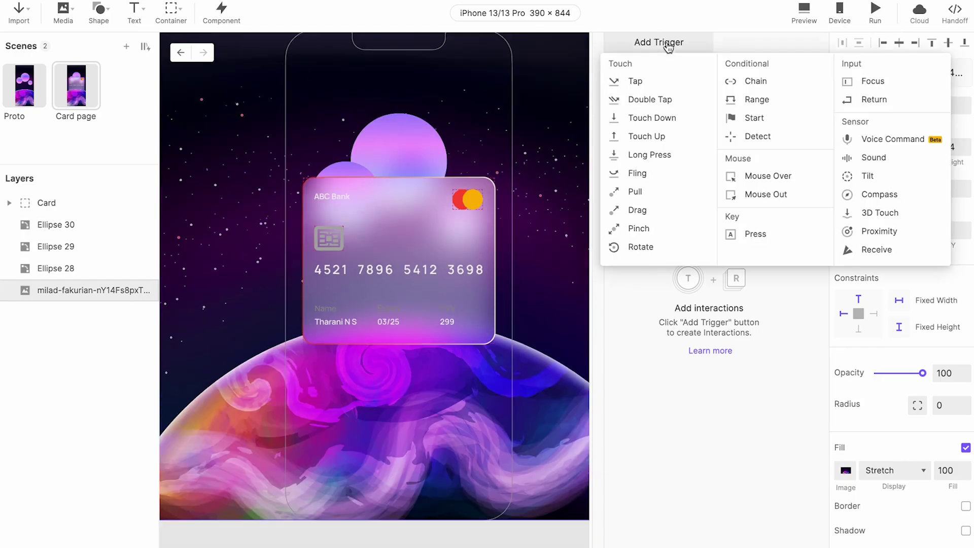
{"action": "left_click", "coordinate": [869, 179]}
{"action": "left_click", "coordinate": [933, 80]}
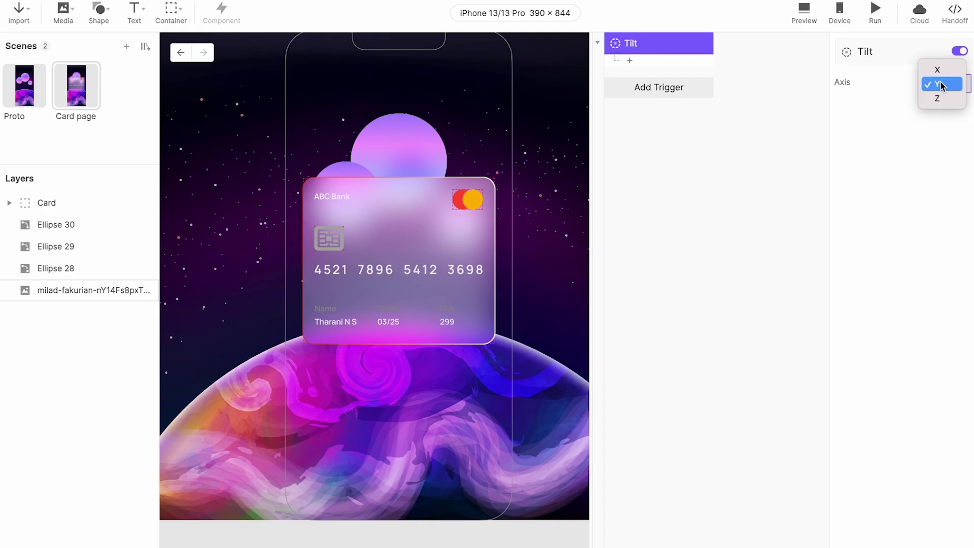
{"action": "left_click", "coordinate": [941, 71]}
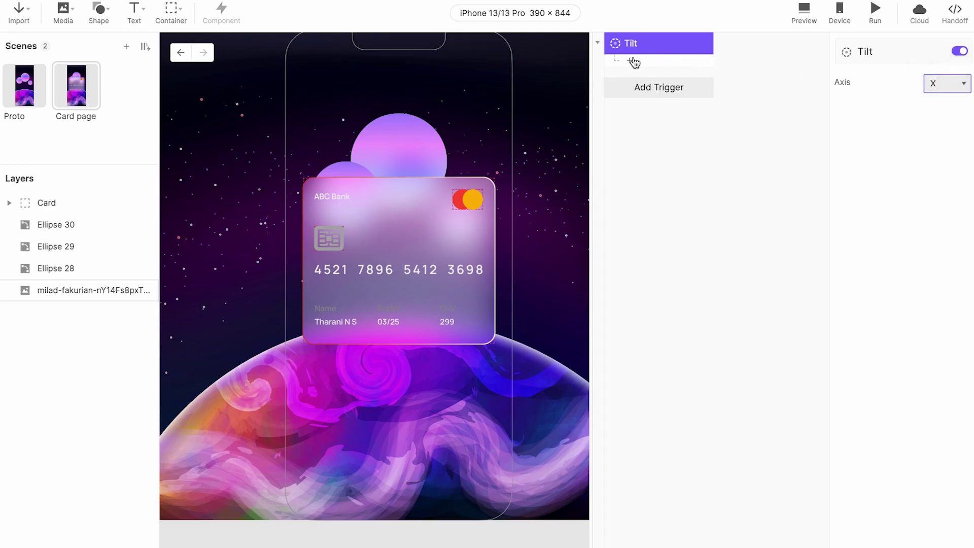
{"action": "left_click", "coordinate": [633, 62]}
{"action": "left_click", "coordinate": [656, 135]}
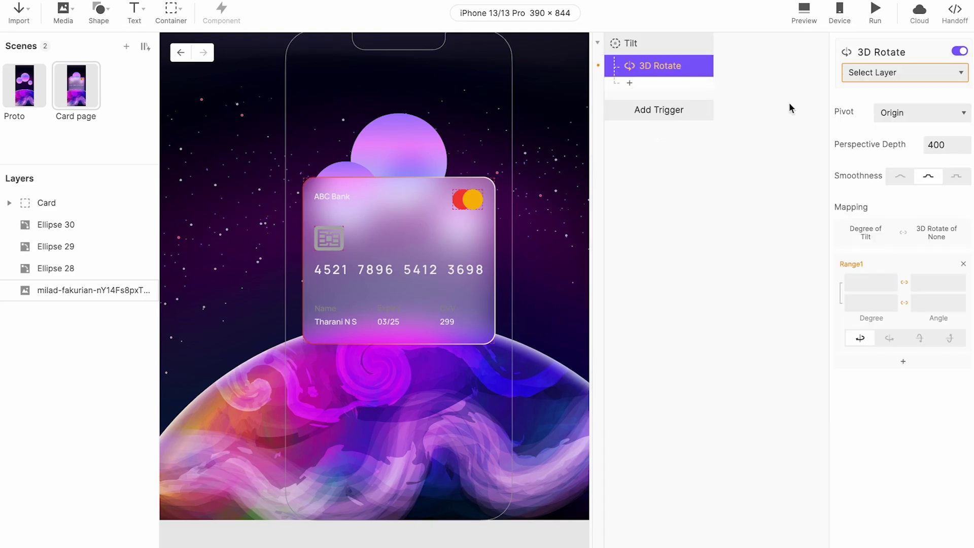
{"action": "left_click", "coordinate": [891, 76]}
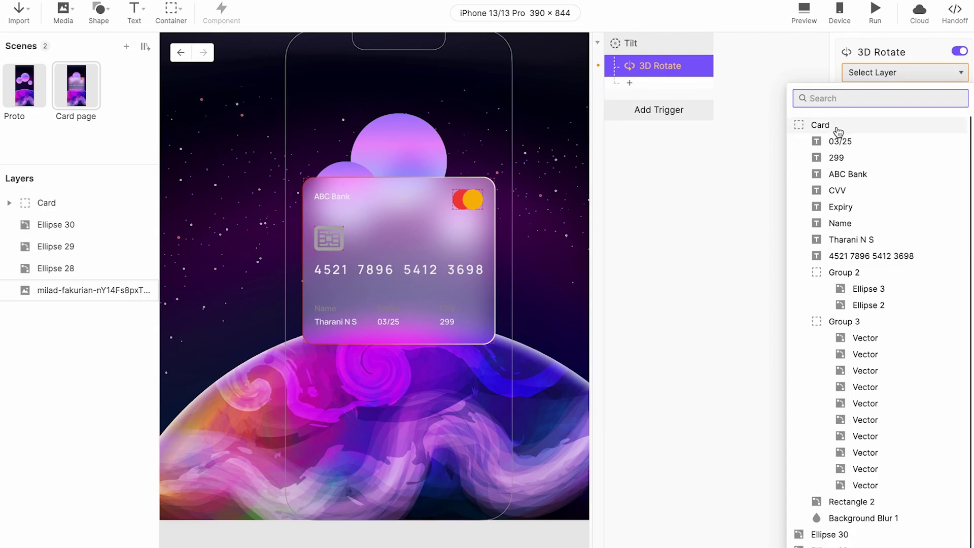
{"action": "left_click", "coordinate": [820, 126]}
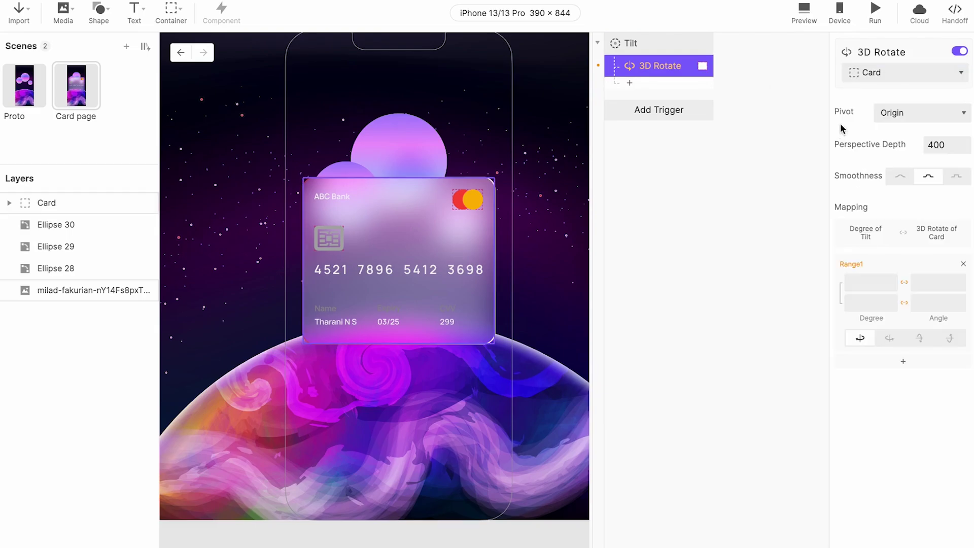
Set custom pivot, depth 500, linear smoothness, mapping tilt −20…20° to −30…30°
{"action": "left_click", "coordinate": [920, 113]}
{"action": "left_click", "coordinate": [926, 126]}
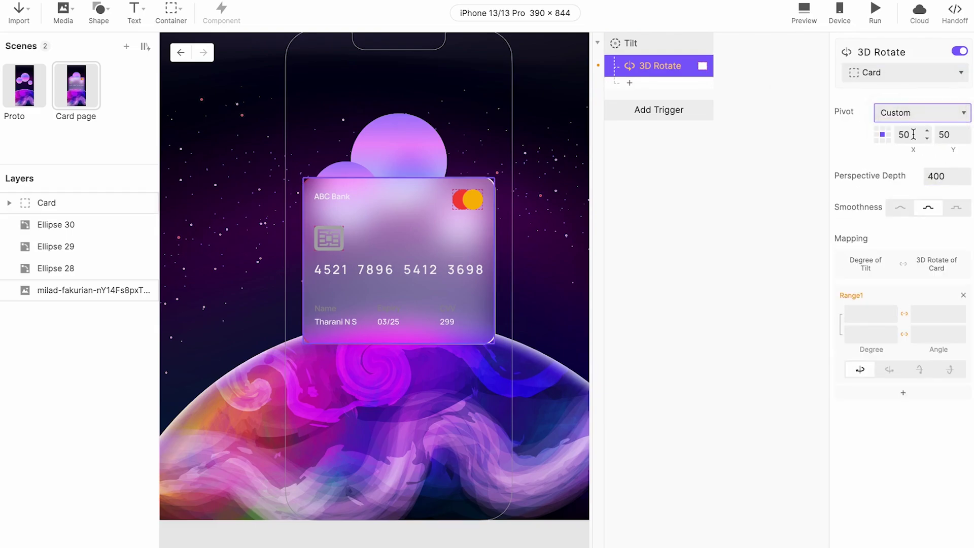
{"action": "left_click", "coordinate": [932, 177]}
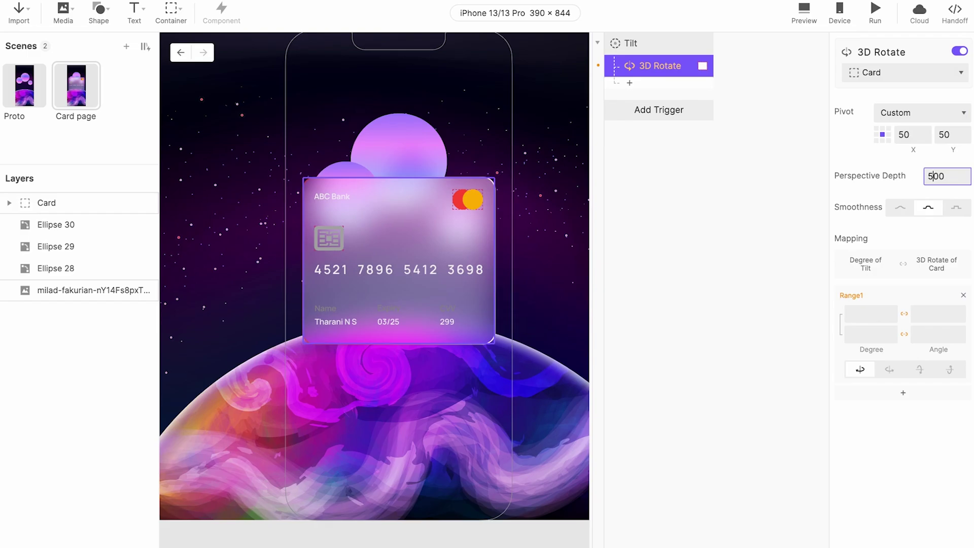
{"action": "left_click", "coordinate": [897, 208]}
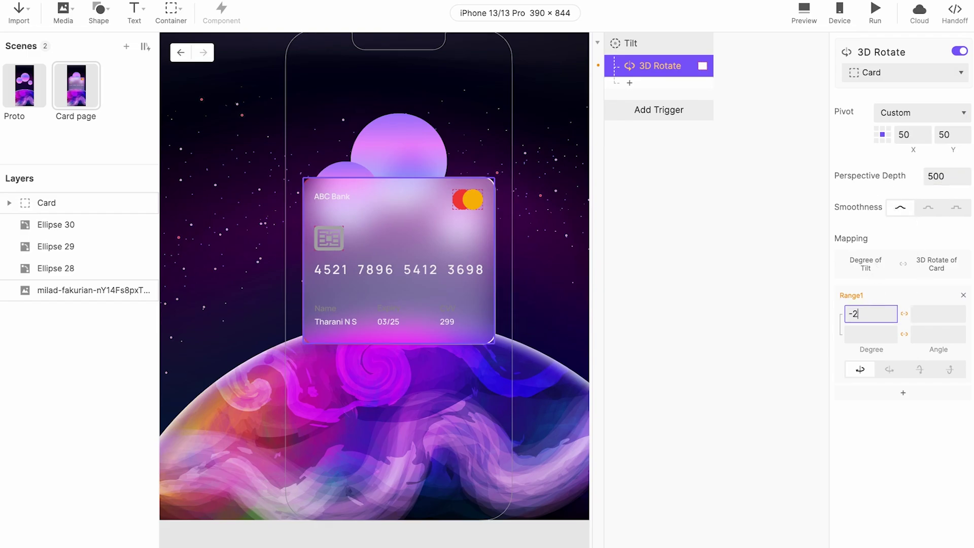
{"action": "left_click", "coordinate": [939, 315]}
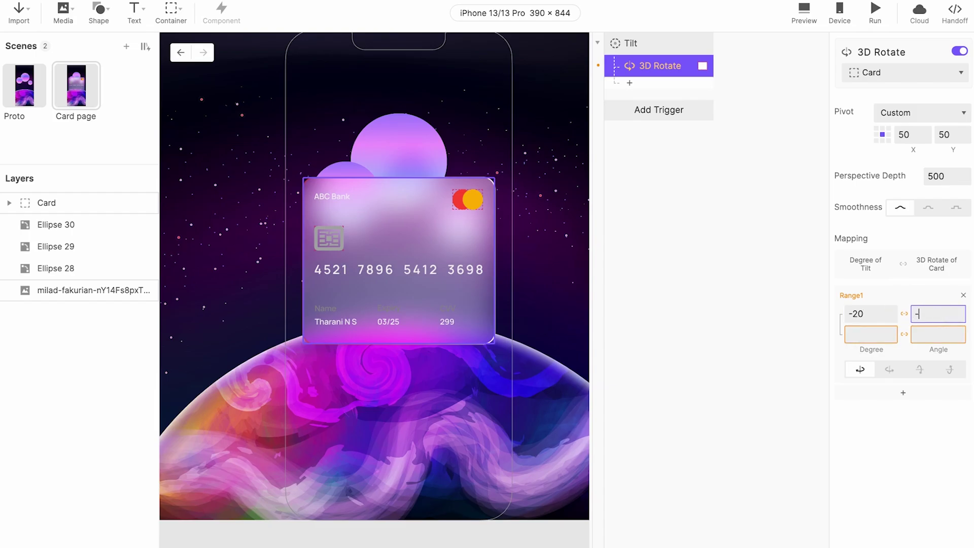
{"action": "left_click", "coordinate": [883, 331]}
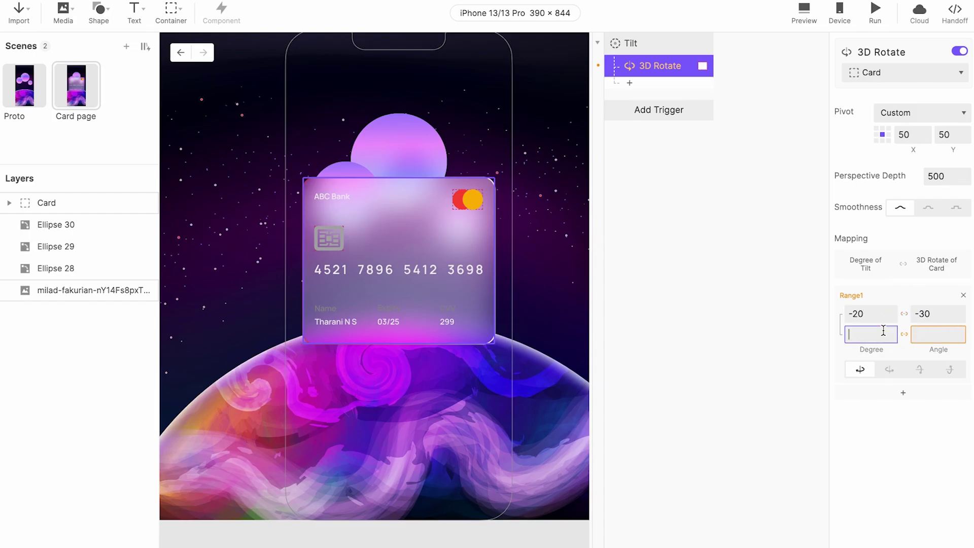
{"action": "left_click", "coordinate": [936, 337]}
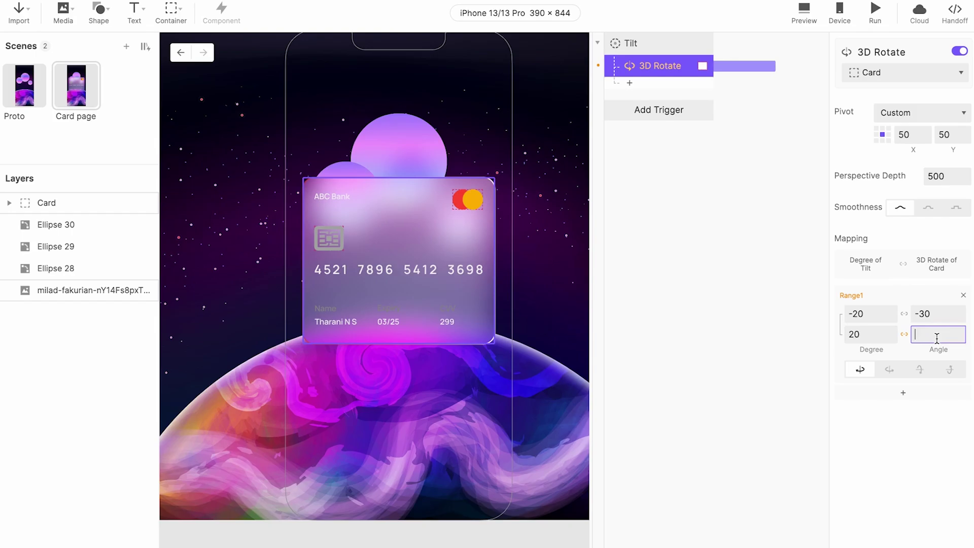
{"action": "type", "text": "30"}
{"action": "left_click", "coordinate": [920, 371]}
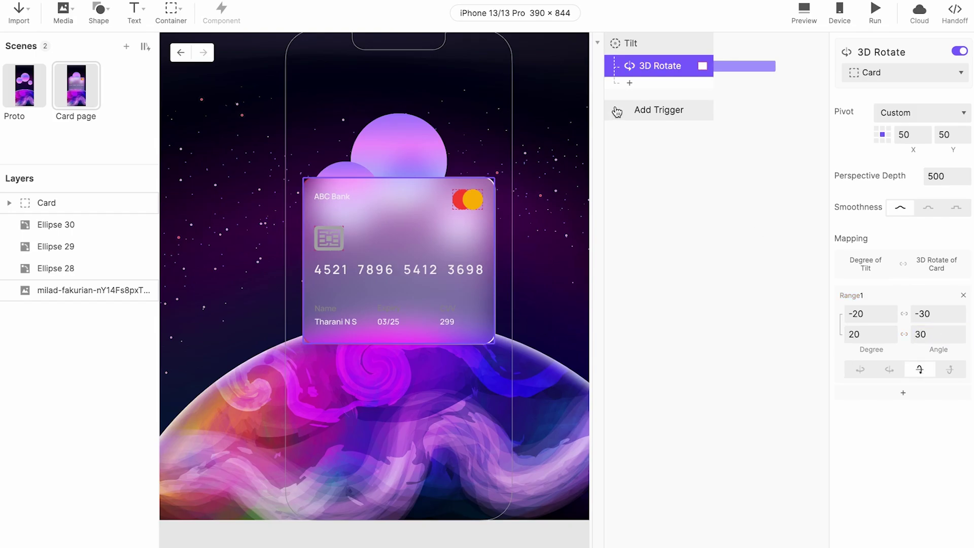
Add a second Tilt trigger with a plain Rotate response
{"action": "left_click", "coordinate": [507, 131]}
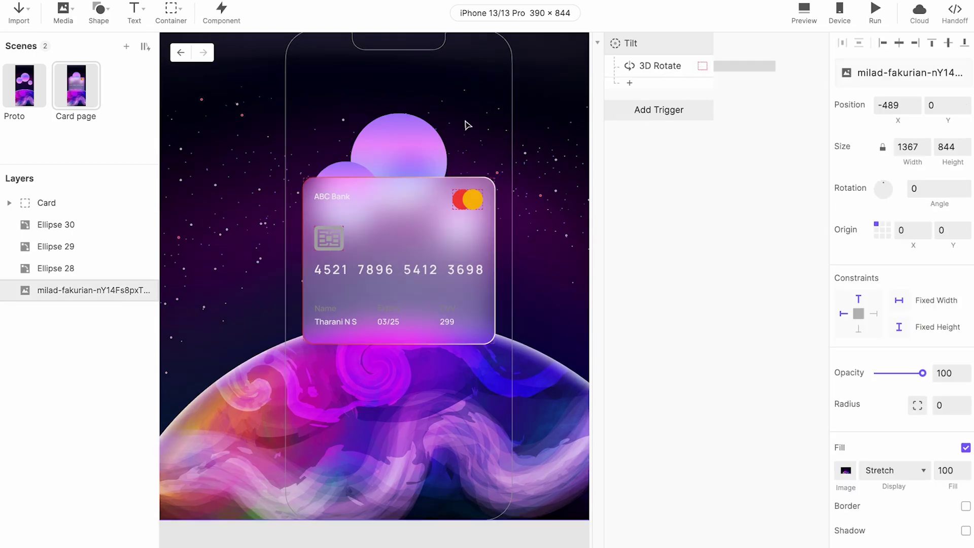
{"action": "left_click", "coordinate": [633, 110]}
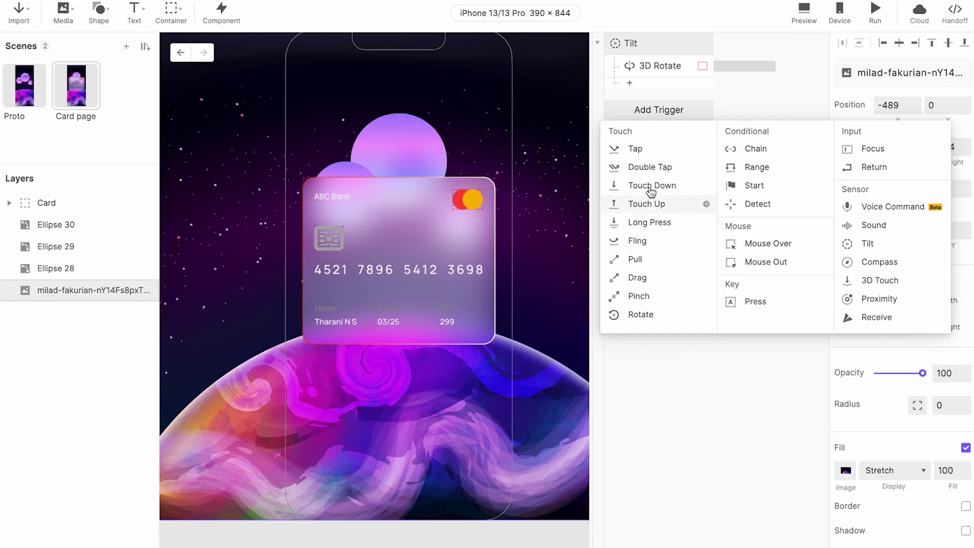
{"action": "left_click", "coordinate": [885, 246]}
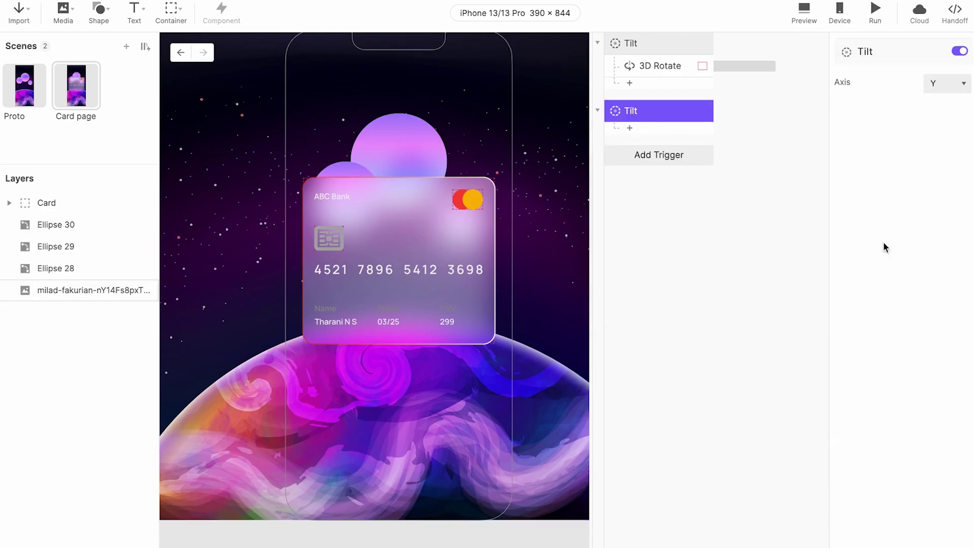
{"action": "left_click", "coordinate": [641, 130]}
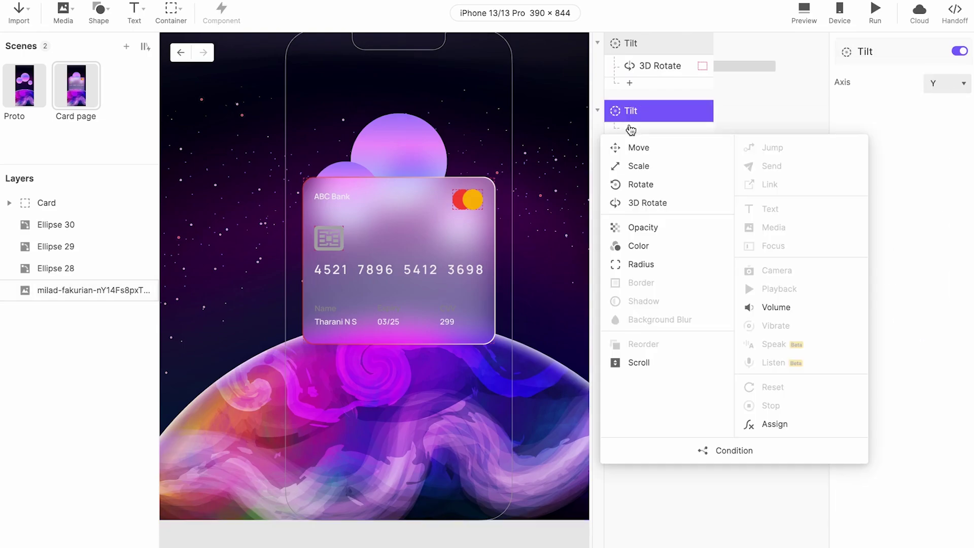
{"action": "left_click", "coordinate": [653, 187]}
{"action": "left_click", "coordinate": [875, 72]}
{"action": "scroll", "coordinate": [846, 517], "scroll_direction": "down", "scroll_amount": 1}
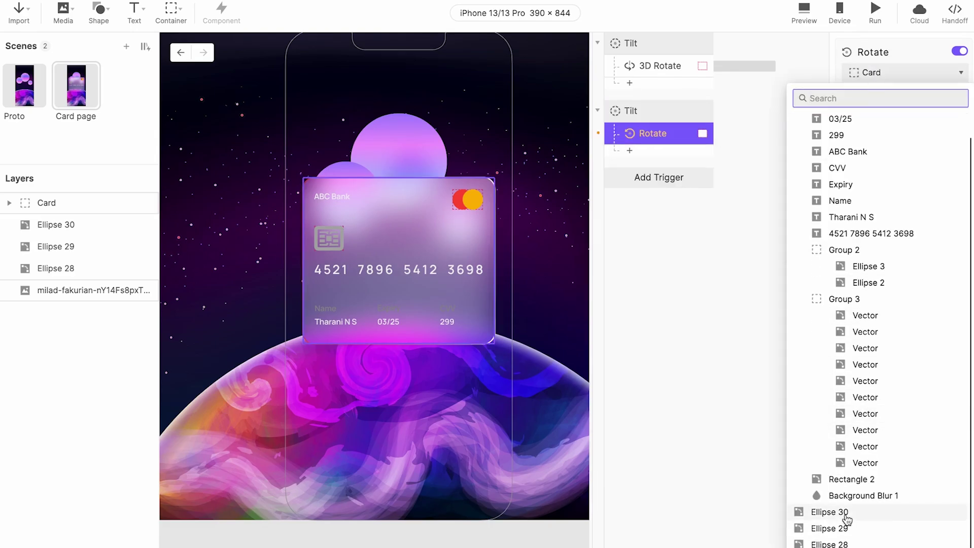
{"action": "left_click", "coordinate": [830, 512]}
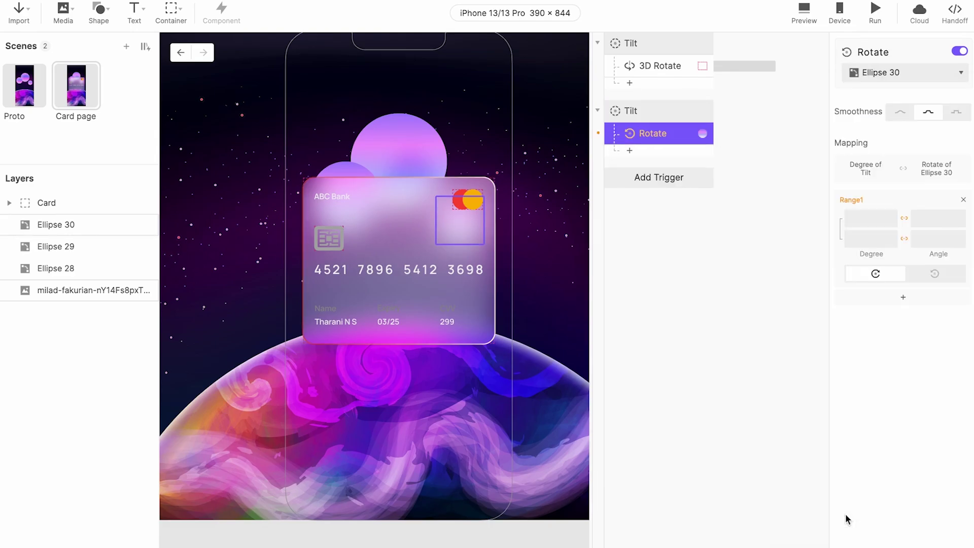
Map tilt −20…20° to −10…10° counter-clockwise, linear, targeting Card
{"action": "left_click", "coordinate": [901, 113]}
{"action": "left_click", "coordinate": [871, 218]}
{"action": "type", "text": "-20"}
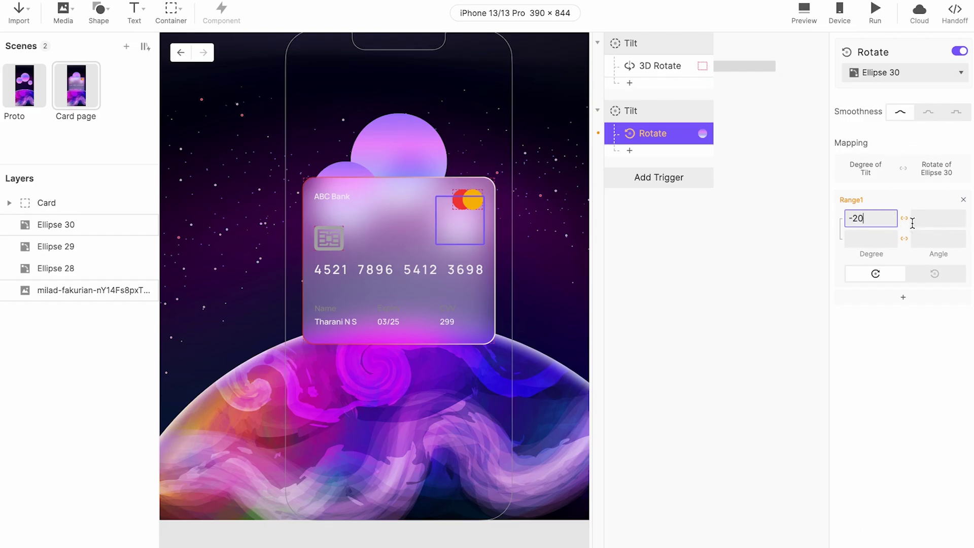
{"action": "left_click", "coordinate": [921, 224]}
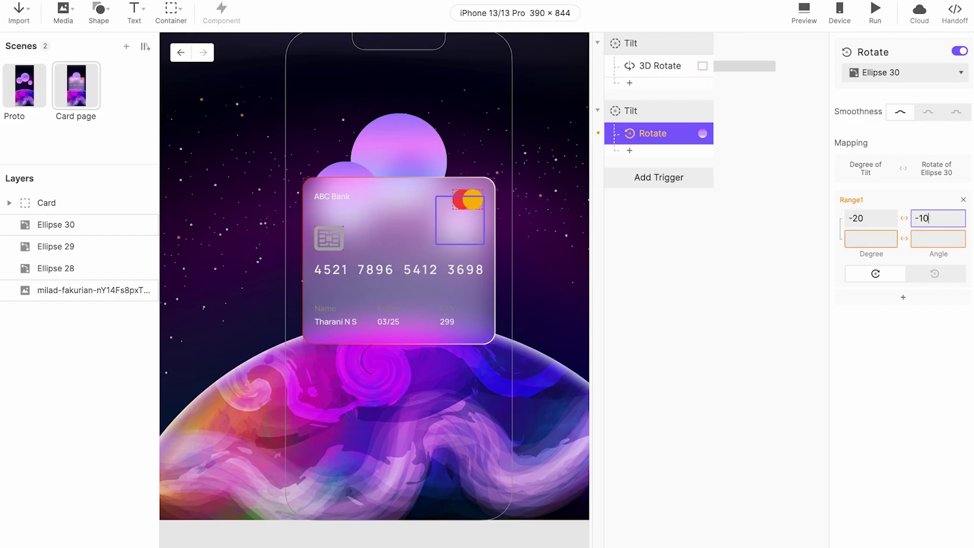
{"action": "left_click", "coordinate": [859, 234]}
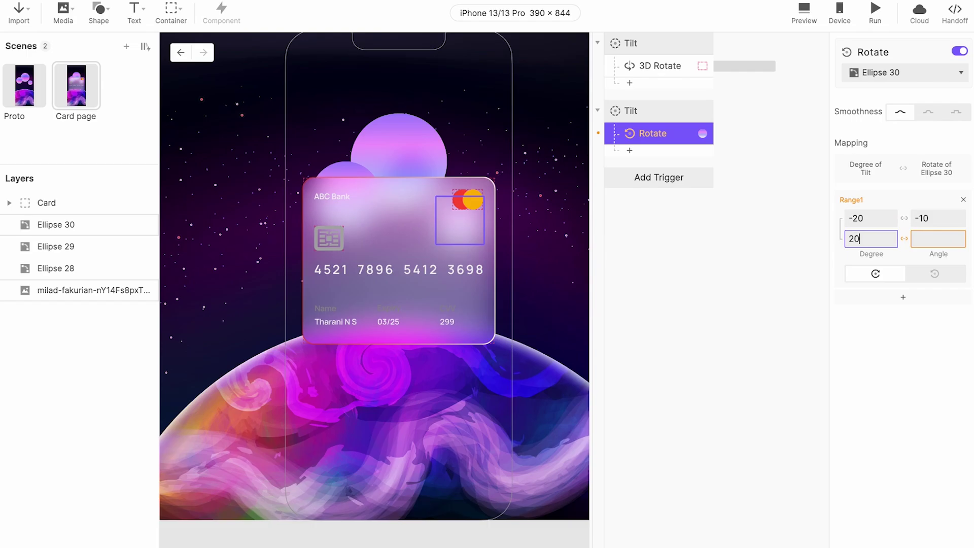
{"action": "left_click", "coordinate": [923, 241]}
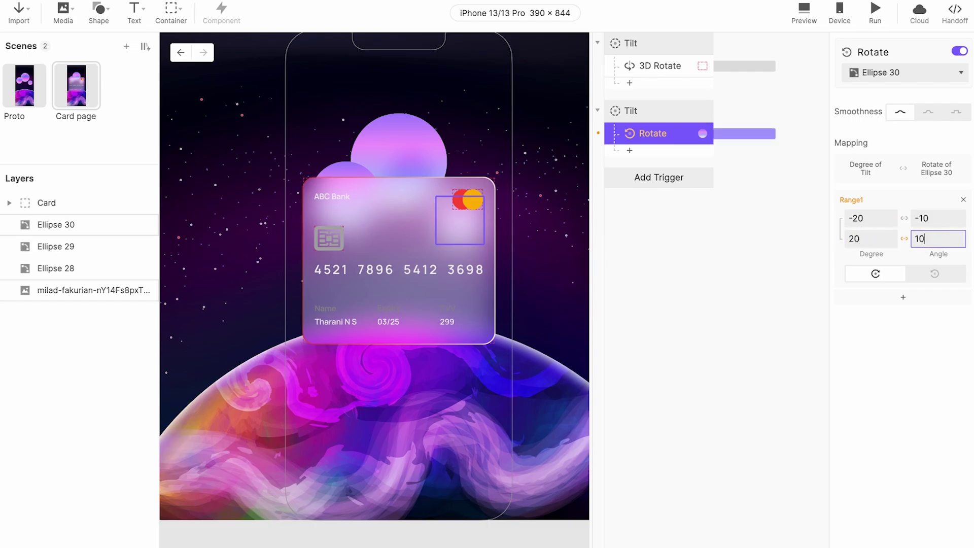
{"action": "left_click", "coordinate": [935, 275]}
{"action": "left_click", "coordinate": [907, 76]}
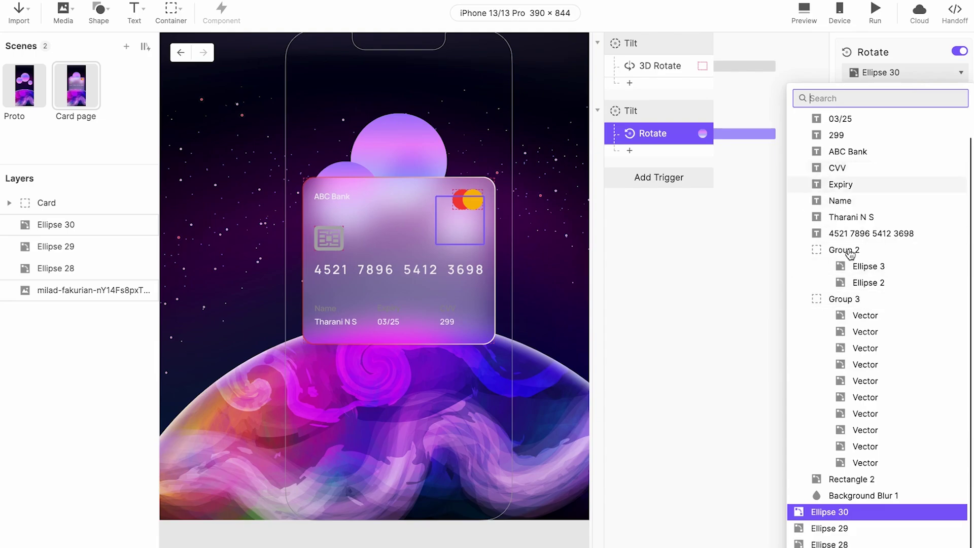
{"action": "left_click", "coordinate": [855, 301]}
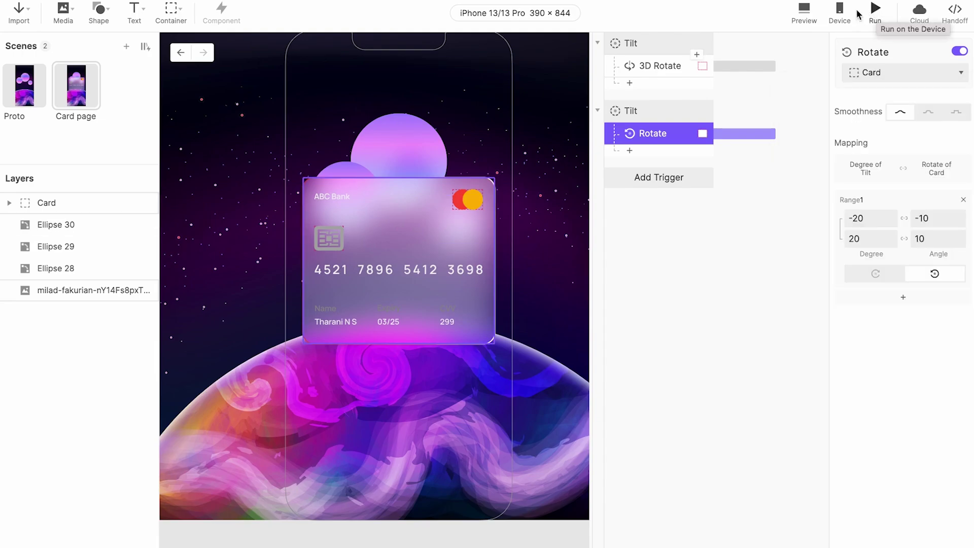
Open the Device panel to get the QR code for running the card prototype in ProtoPie Player
{"action": "left_click", "coordinate": [840, 14]}
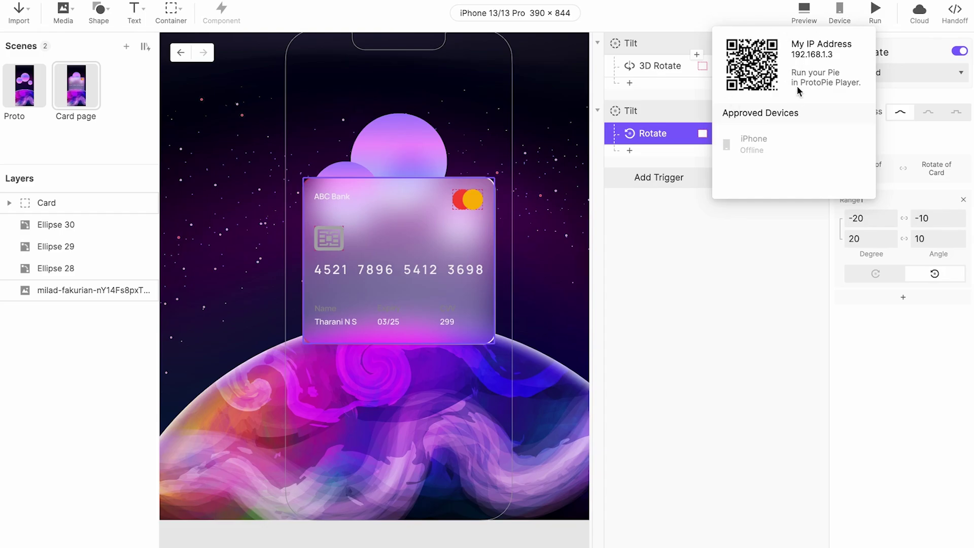